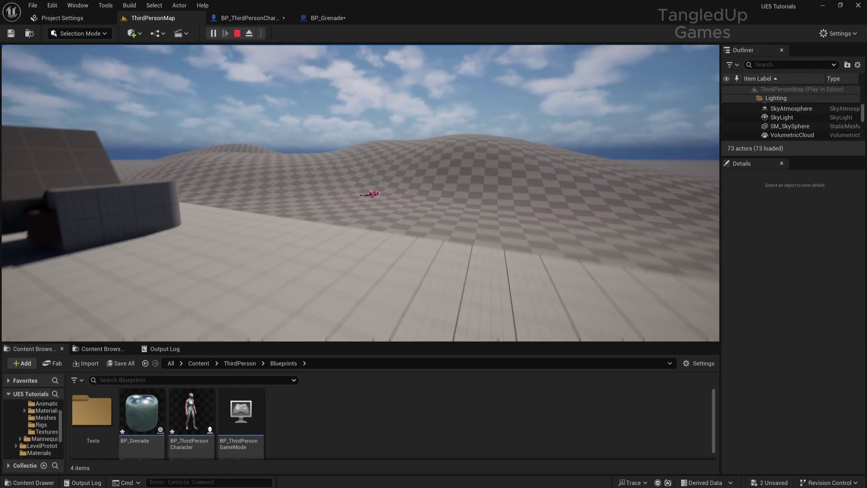
# Stop the current play session, run one more grenade ragdoll test, and return to editing.
pyautogui.press('Escape')
pyautogui.click(212, 33)
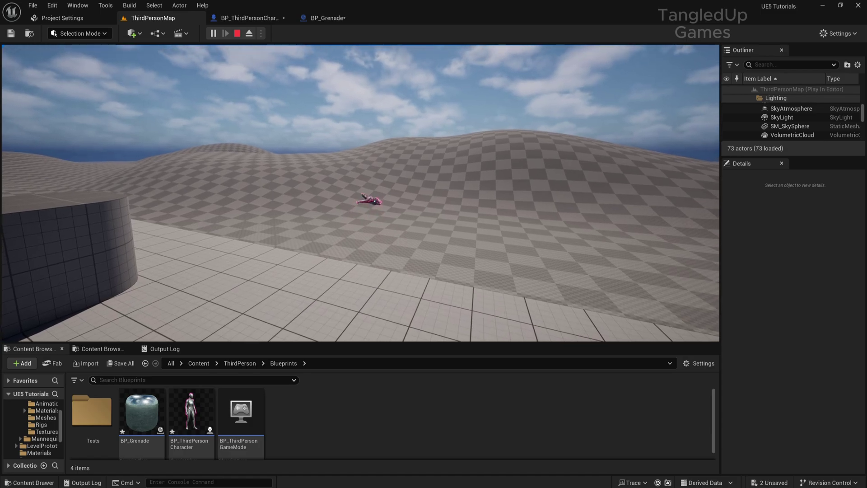
pyautogui.press('Escape')
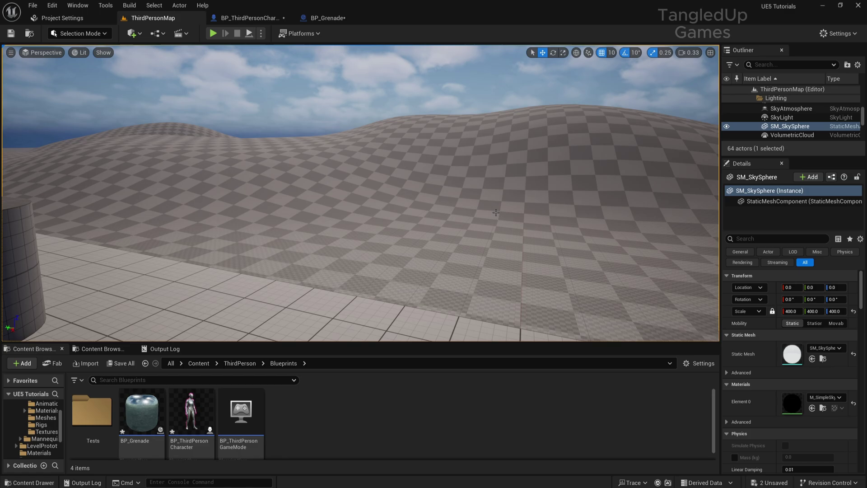
# In BP_ThirdPersonCharacter, add a custom event named DoDeathCam.
pyautogui.doubleClick(203, 437)
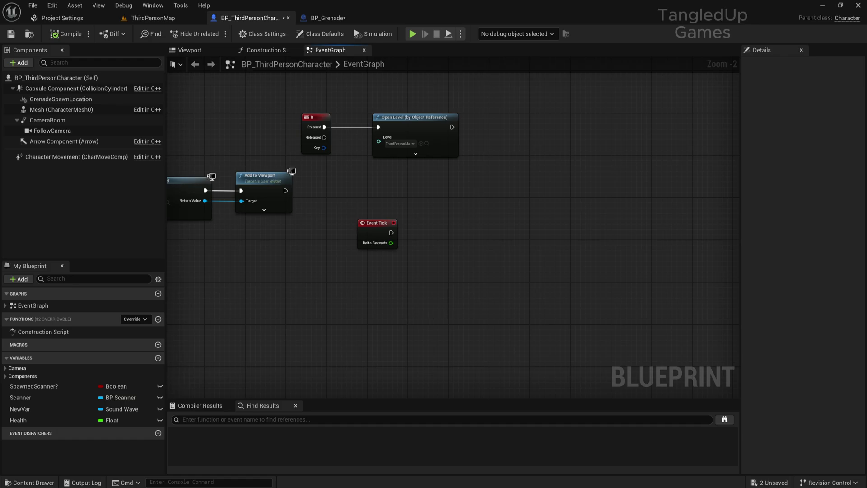
pyautogui.rightClick(516, 151)
pyautogui.write('custom e')
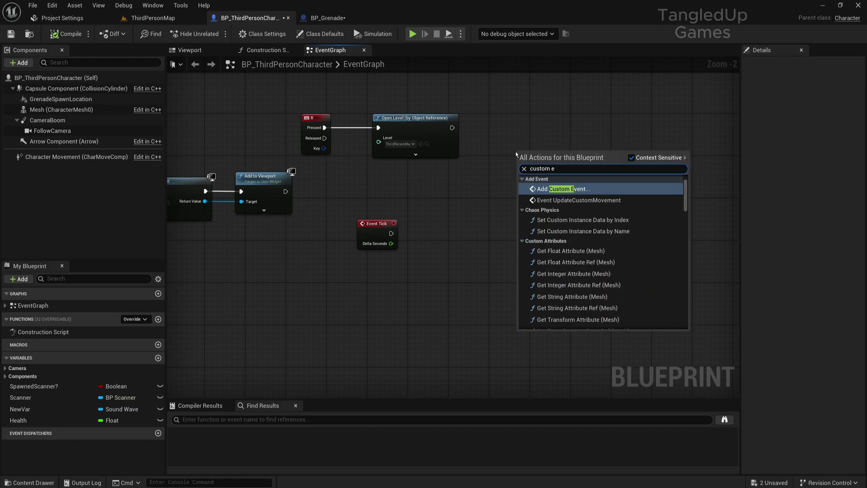
pyautogui.press('Return')
pyautogui.write('Do')
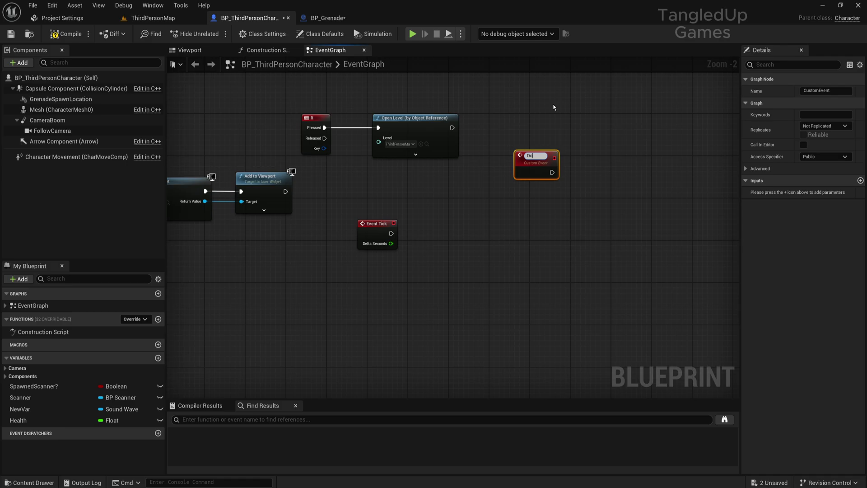
pyautogui.write('DeathCam')
pyautogui.press('Return')
# From DoDeathCam, add Set Timer by Function Name calling DeathCam every 0.01 seconds, looping.
pyautogui.moveTo(554, 107); pyautogui.dragTo(471, 111, button='right')
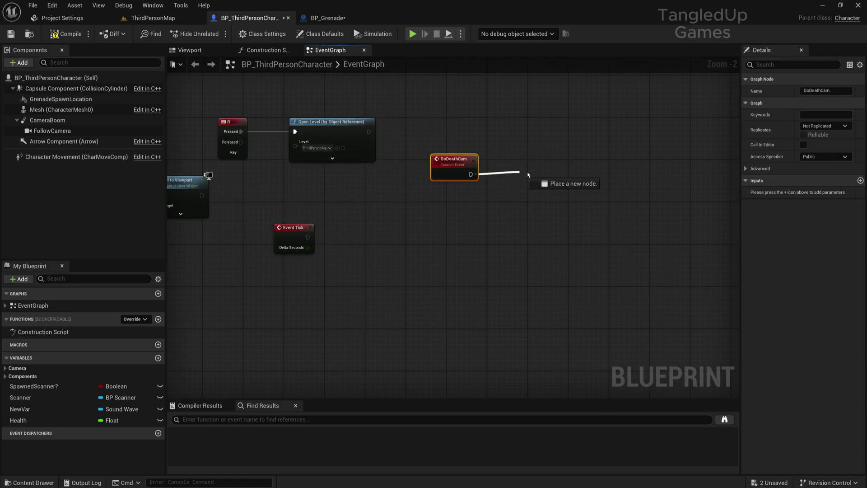
pyautogui.moveTo(470, 174); pyautogui.dragTo(522, 186)
pyautogui.write('timer')
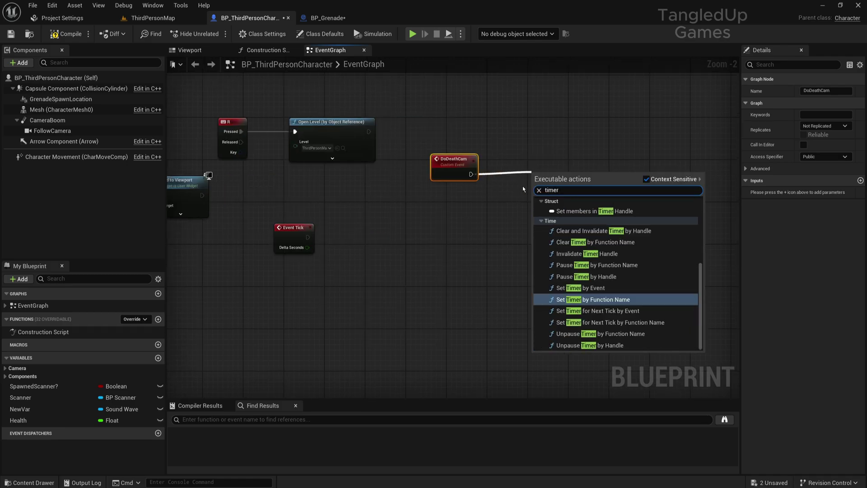
pyautogui.press('Return')
pyautogui.click(453, 217)
pyautogui.write('DeathCam')
pyautogui.press('Return')
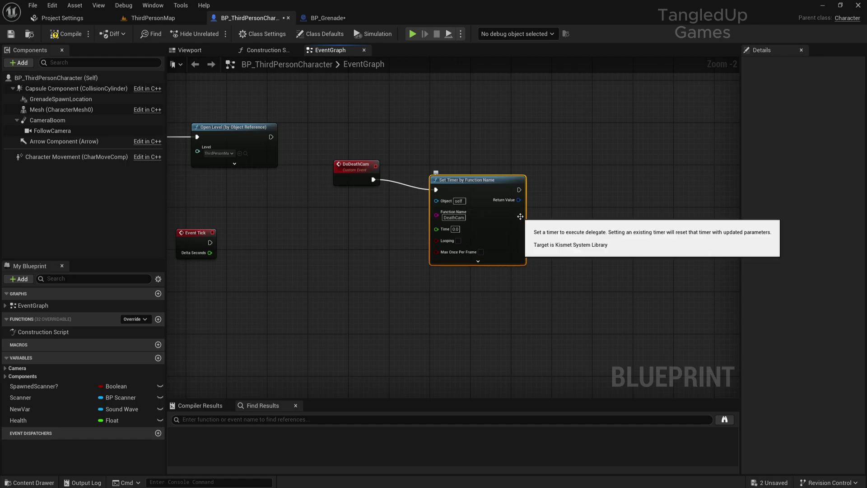
pyautogui.click(456, 229)
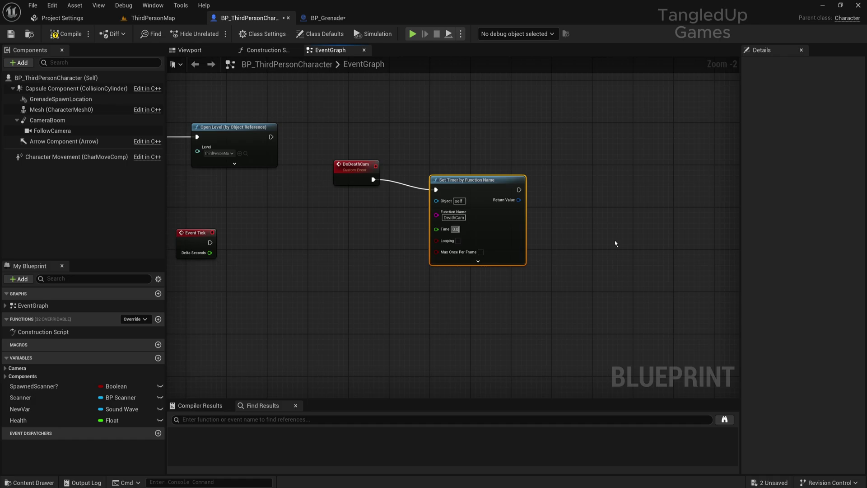
pyautogui.write('1')
pyautogui.click(459, 241)
pyautogui.click(458, 241)
# Add a second custom event below for DeathCam.
pyautogui.moveTo(479, 245)
pyautogui.mouseDown(button='right')
pyautogui.moveTo(557, 247)
pyautogui.moveTo(255, 216)
pyautogui.mouseUp(button='right')
pyautogui.rightClick(256, 220)
pyautogui.click(289, 244)
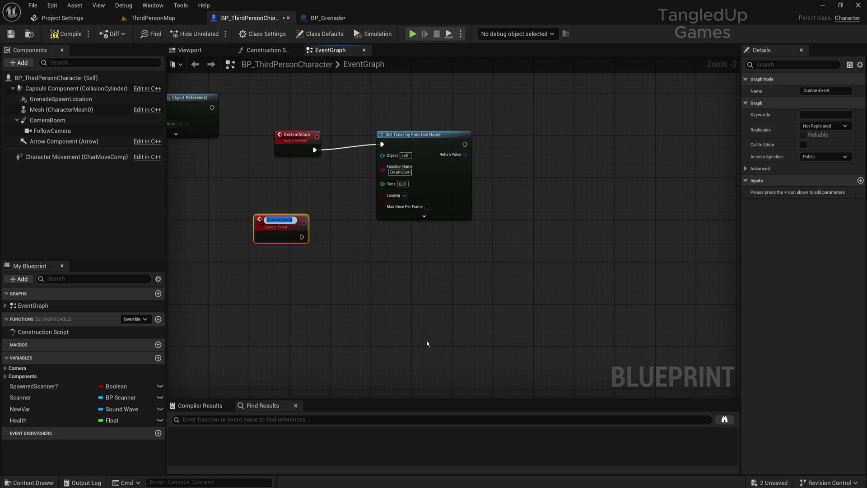
pyautogui.write('T')
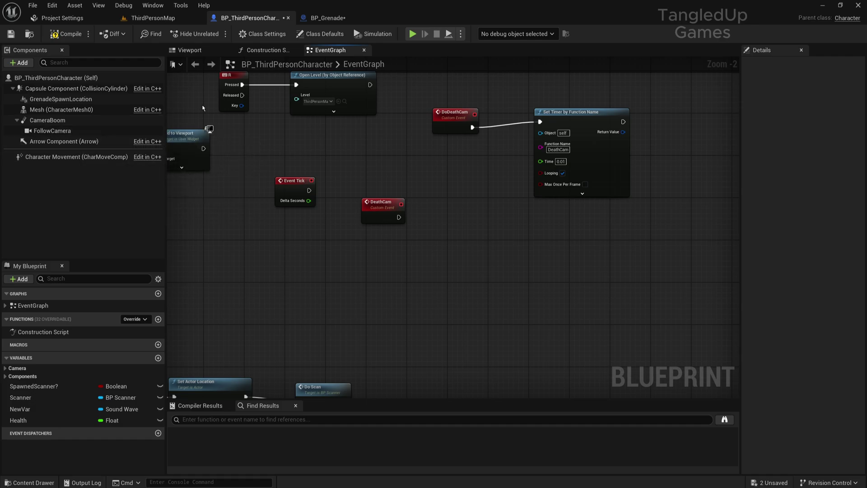
# Place a FollowCamera reference in the graph and get its world location.
pyautogui.click(187, 50)
pyautogui.click(50, 130)
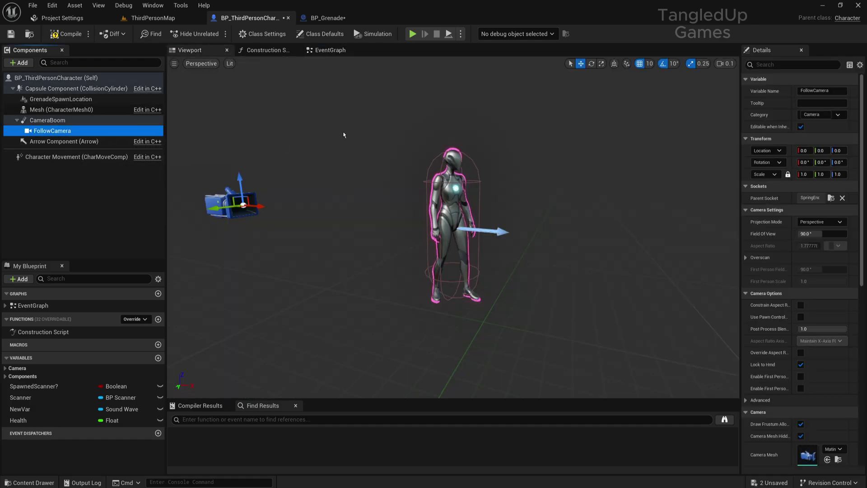
pyautogui.click(330, 50)
pyautogui.moveTo(52, 131)
pyautogui.mouseDown()
pyautogui.moveTo(319, 261)
pyautogui.moveTo(398, 274)
pyautogui.mouseUp()
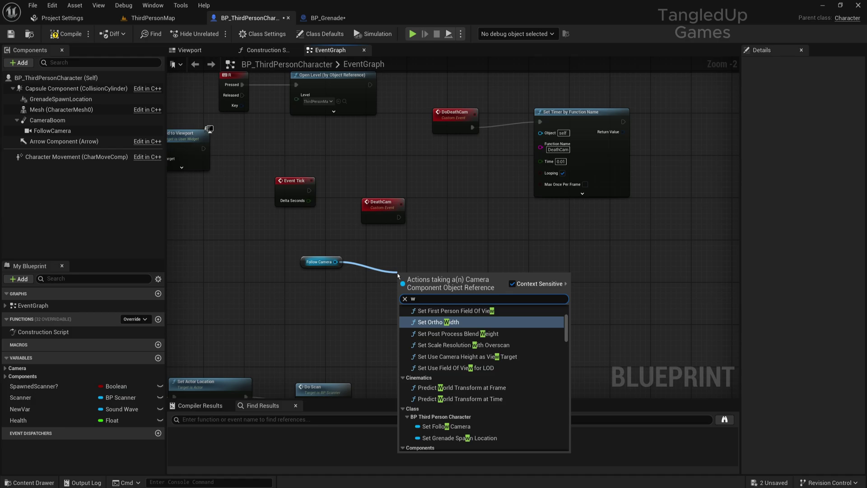
pyautogui.write('world locatio')
pyautogui.press('Return')
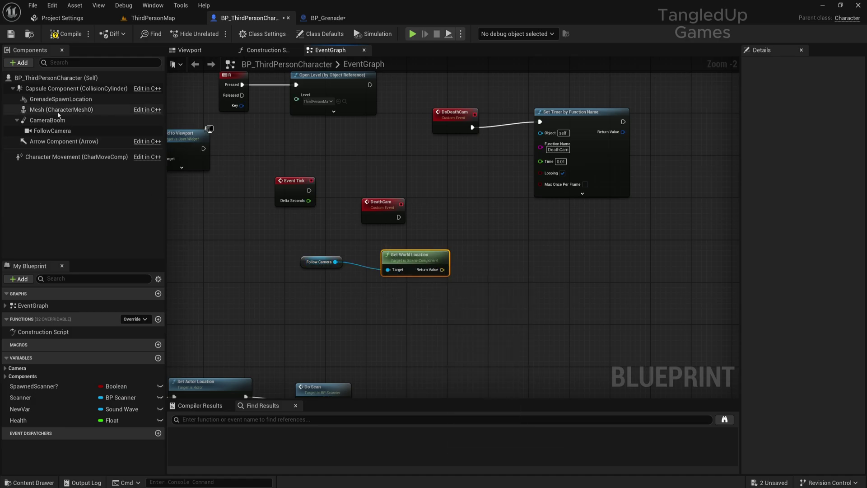
# Place a Mesh reference in the graph and get its world location.
pyautogui.click(190, 51)
pyautogui.click(450, 253)
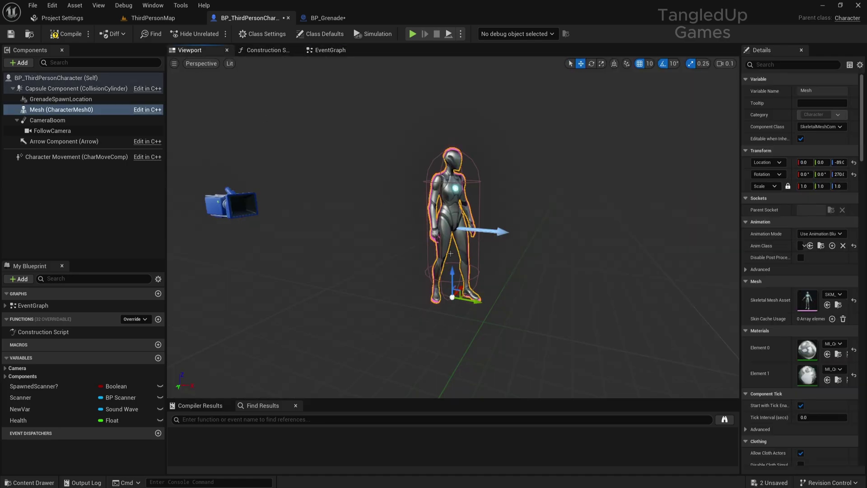
pyautogui.click(330, 50)
pyautogui.moveTo(61, 109)
pyautogui.mouseDown()
pyautogui.moveTo(333, 321)
pyautogui.moveTo(305, 310)
pyautogui.moveTo(405, 319)
pyautogui.mouseUp()
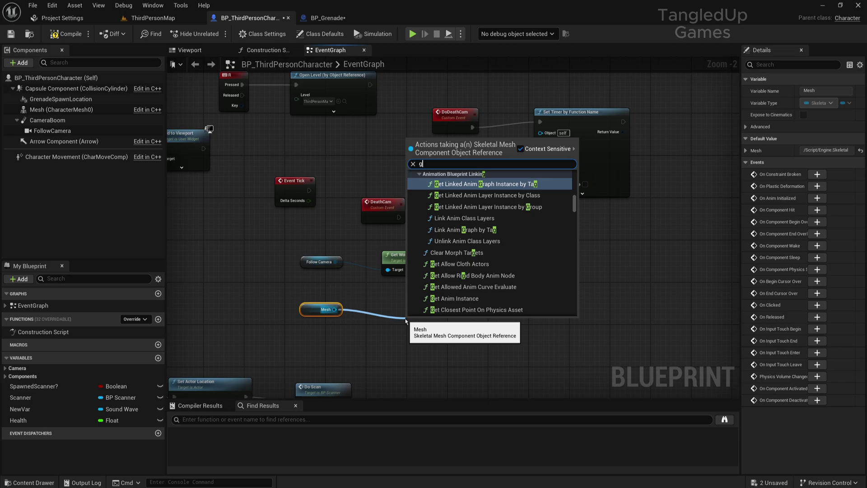
pyautogui.write('get world loca')
pyautogui.press('Return')
# Add Find Look at Rotation with camera location as Start and mesh location as Target.
pyautogui.moveTo(442, 270); pyautogui.dragTo(494, 276)
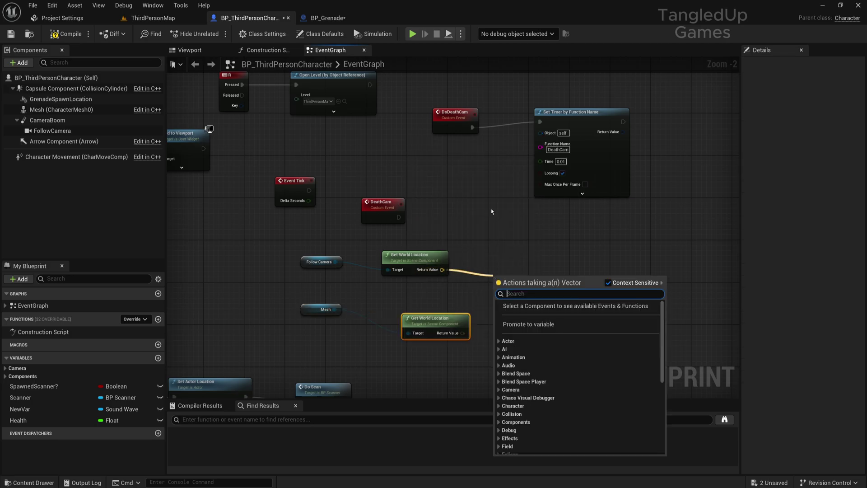
pyautogui.write('f')
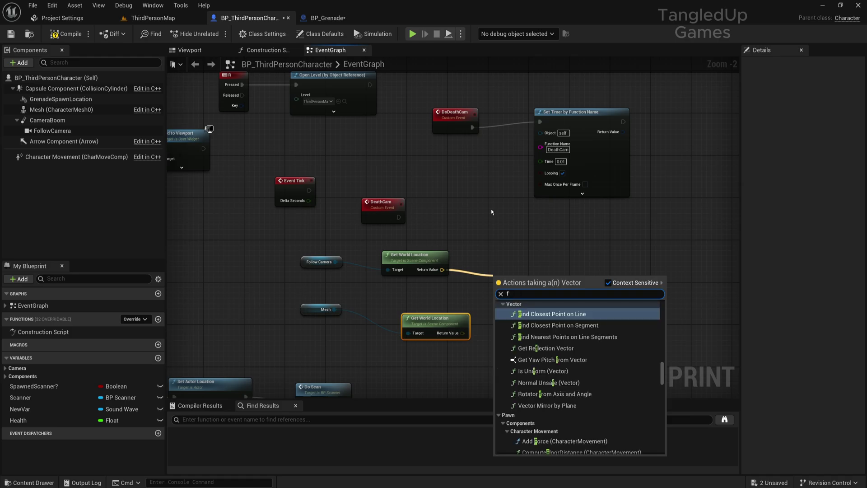
pyautogui.write('ind look a')
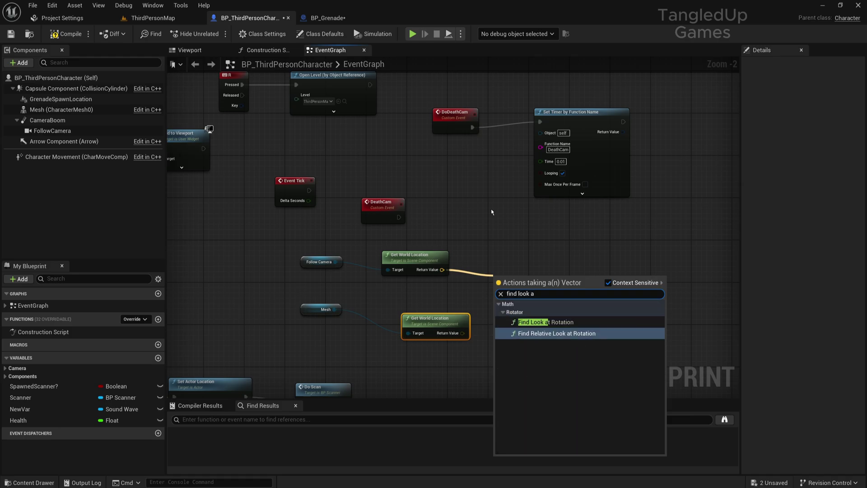
pyautogui.press('Return')
pyautogui.moveTo(434, 318)
pyautogui.mouseDown()
pyautogui.moveTo(403, 302)
pyautogui.moveTo(500, 302)
pyautogui.moveTo(497, 281)
pyautogui.mouseUp()
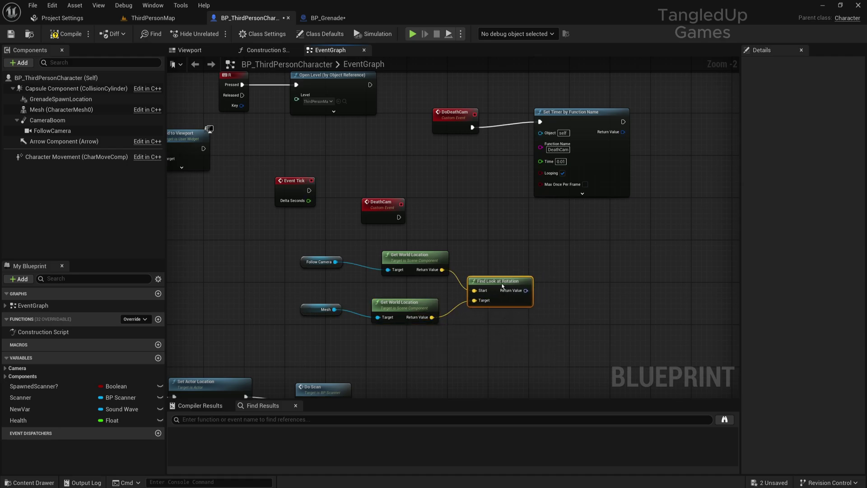
pyautogui.moveTo(497, 281); pyautogui.dragTo(468, 284, button='right')
pyautogui.moveTo(369, 220); pyautogui.dragTo(574, 232)
# Add Set World Rotation on FollowCamera from DeathCam, fed by Find Look at Rotation, removing the duplicate camera reference.
pyautogui.write('set w')
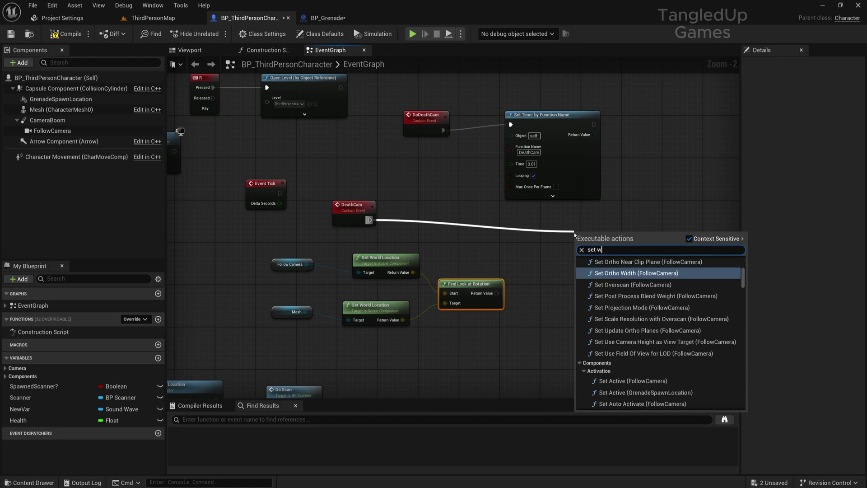
pyautogui.write('orld rotati')
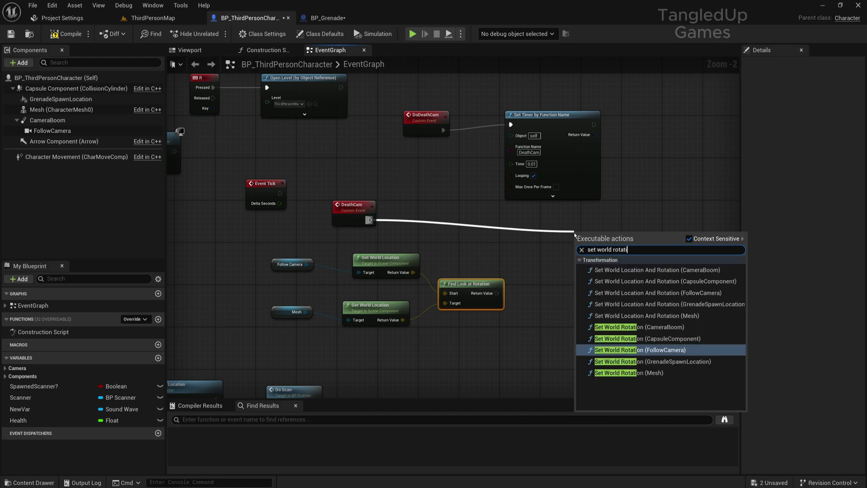
pyautogui.press('Return')
pyautogui.click(289, 264)
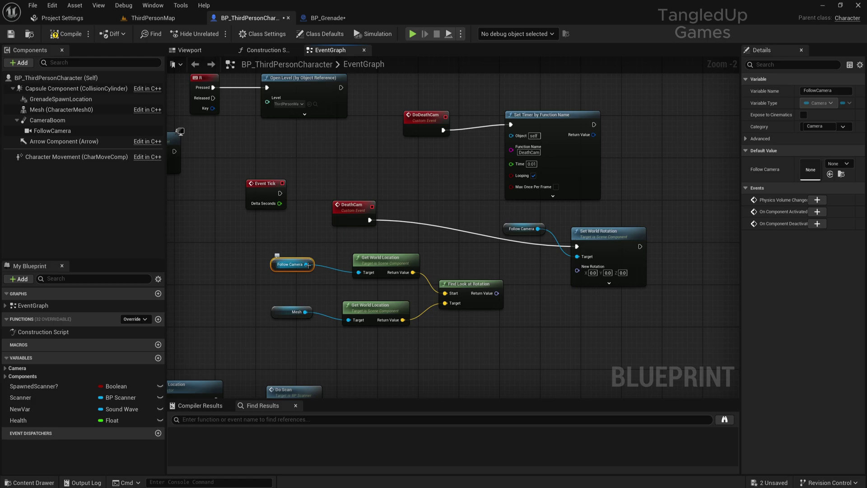
pyautogui.moveTo(306, 264)
pyautogui.mouseDown()
pyautogui.moveTo(577, 256)
pyautogui.moveTo(572, 210)
pyautogui.mouseUp()
pyautogui.click(517, 233)
pyautogui.press('Delete')
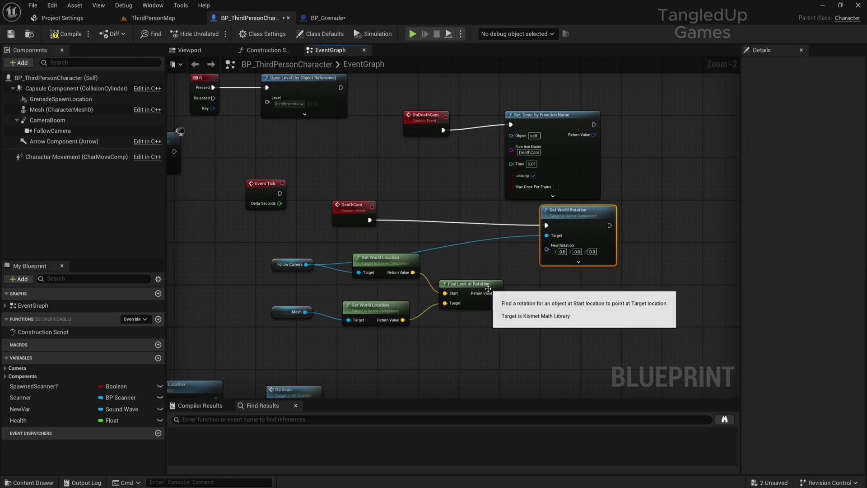
pyautogui.moveTo(485, 294); pyautogui.dragTo(546, 245)
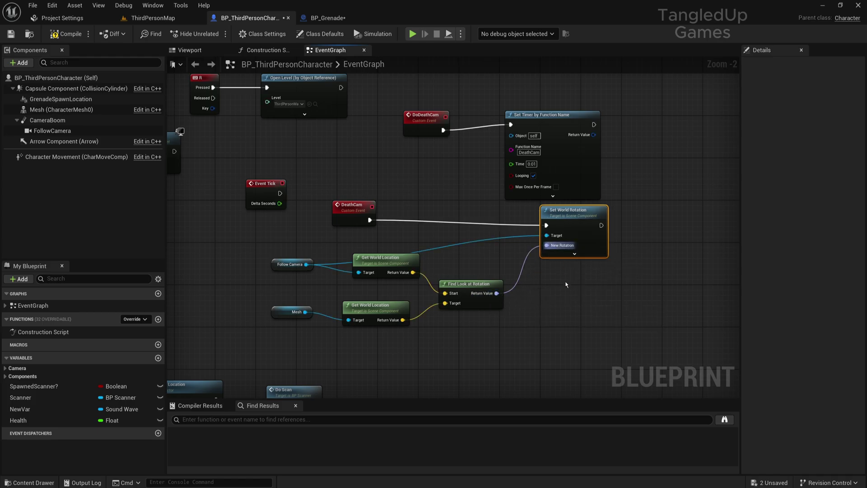
pyautogui.moveTo(629, 343); pyautogui.dragTo(331, 138)
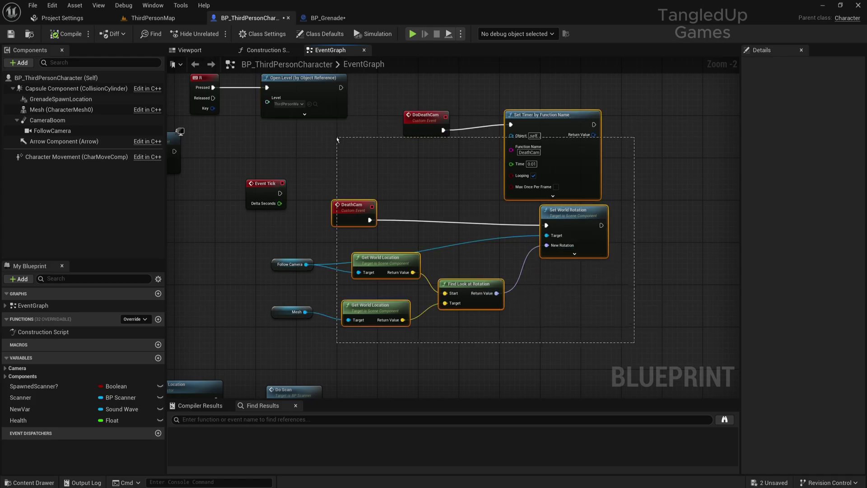
# Open BP_Grenade and inspect the Cast To BP_ThirdPersonCharacter, health and branch nodes.
pyautogui.click(151, 19)
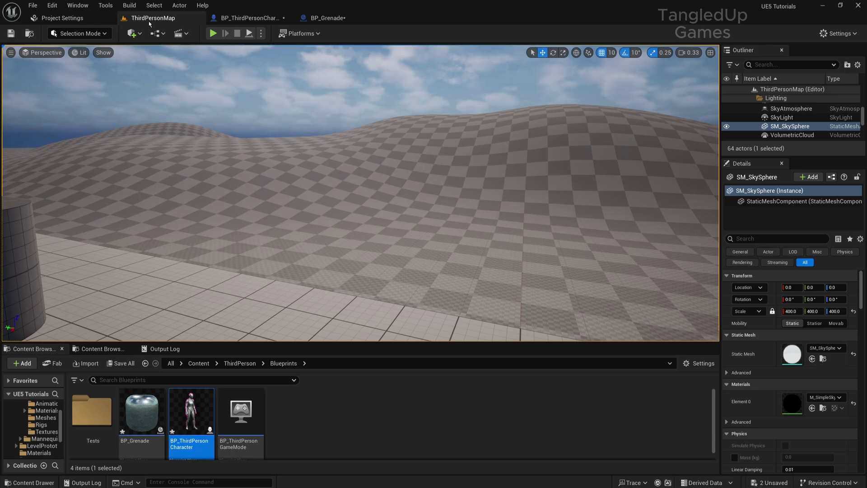
pyautogui.click(153, 426)
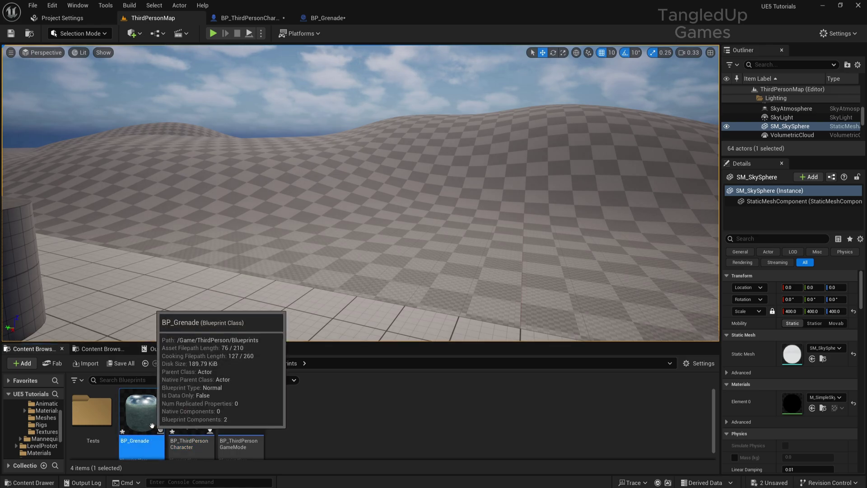
pyautogui.doubleClick(153, 426)
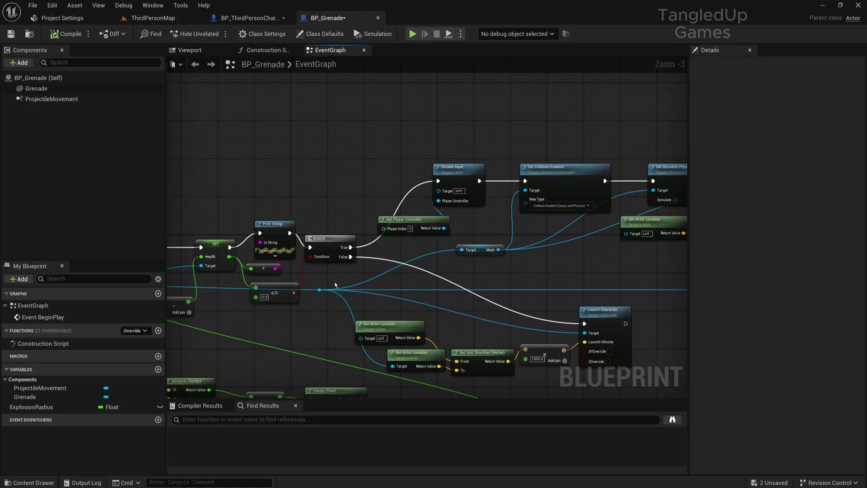
pyautogui.moveTo(335, 282); pyautogui.dragTo(367, 254, button='right')
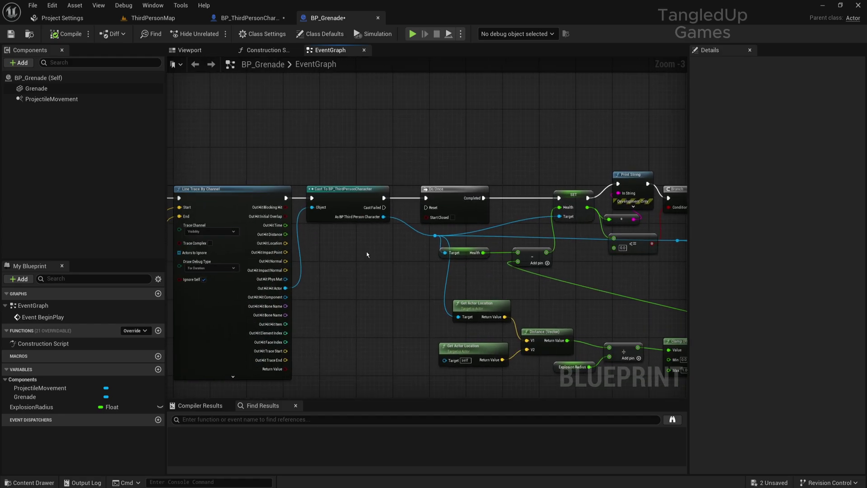
pyautogui.moveTo(327, 165); pyautogui.dragTo(387, 200)
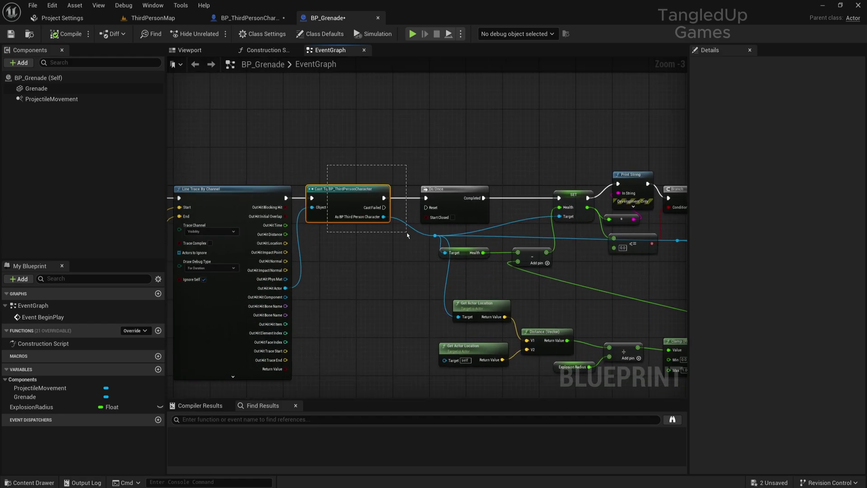
pyautogui.moveTo(451, 225); pyautogui.dragTo(297, 248, button='right')
pyautogui.moveTo(384, 118); pyautogui.dragTo(537, 292)
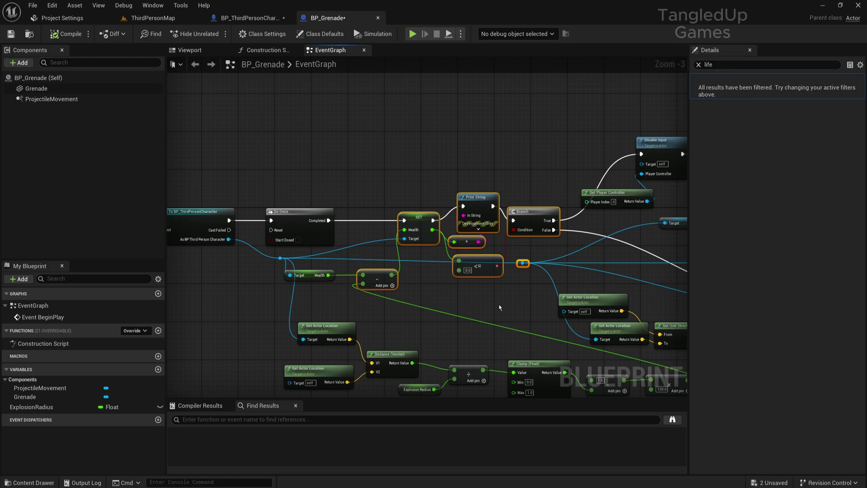
pyautogui.moveTo(505, 310); pyautogui.dragTo(462, 321, button='right')
# Review the Branch, Disable Input, Get Player Controller and Set Collision Enabled nodes.
pyautogui.click(499, 189)
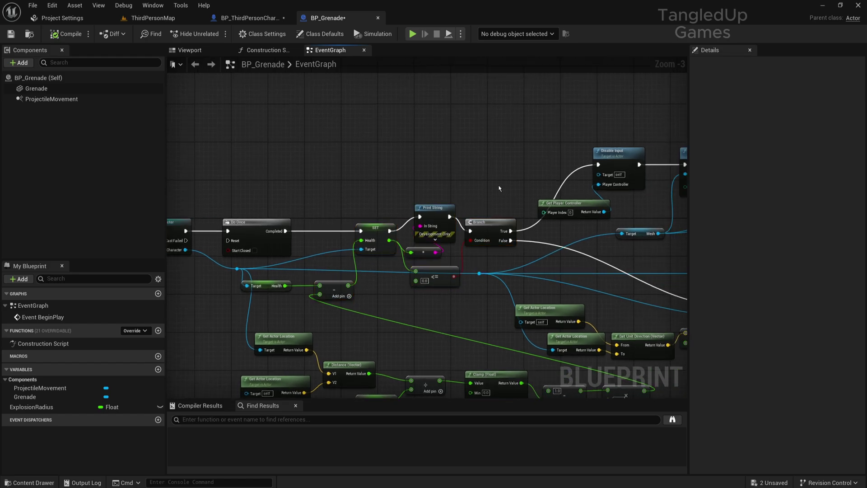
pyautogui.click(480, 226)
pyautogui.moveTo(480, 226); pyautogui.dragTo(378, 182, button='right')
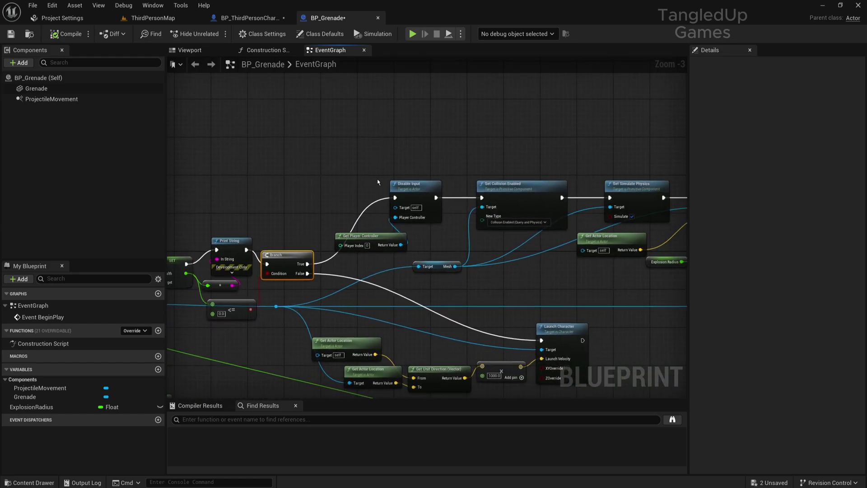
pyautogui.moveTo(349, 174); pyautogui.dragTo(396, 242)
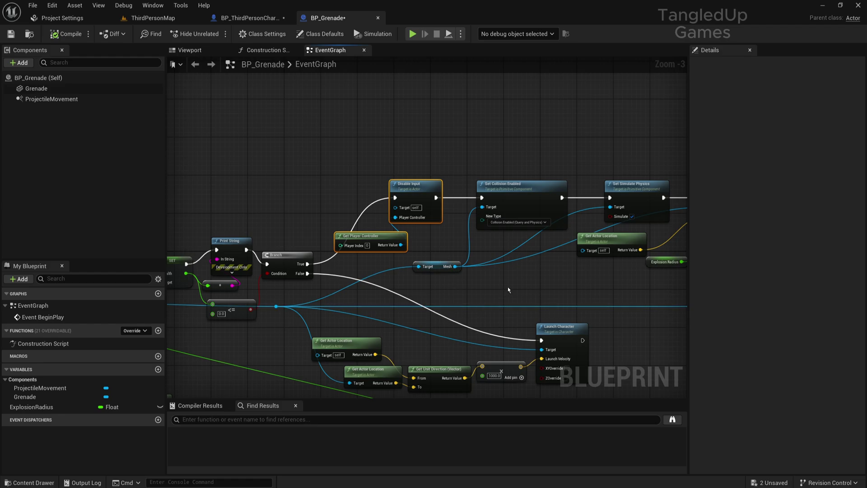
pyautogui.moveTo(507, 287); pyautogui.dragTo(471, 290, button='right')
pyautogui.moveTo(425, 180); pyautogui.dragTo(469, 234)
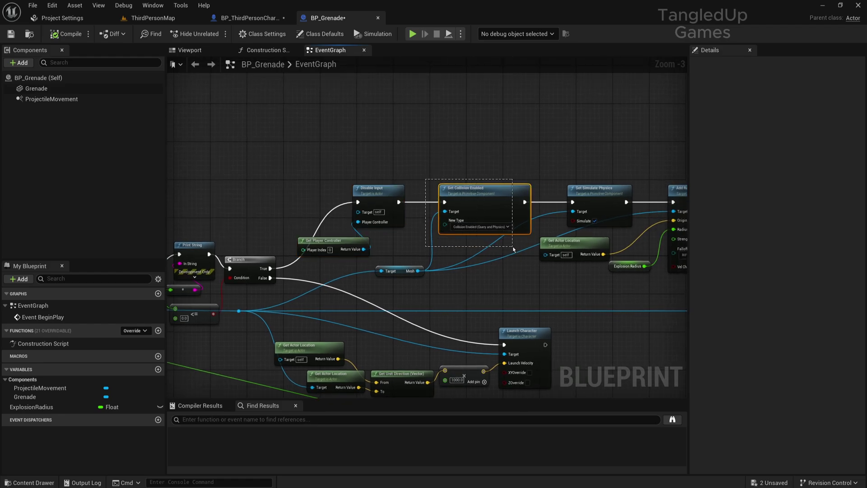
pyautogui.click(411, 273)
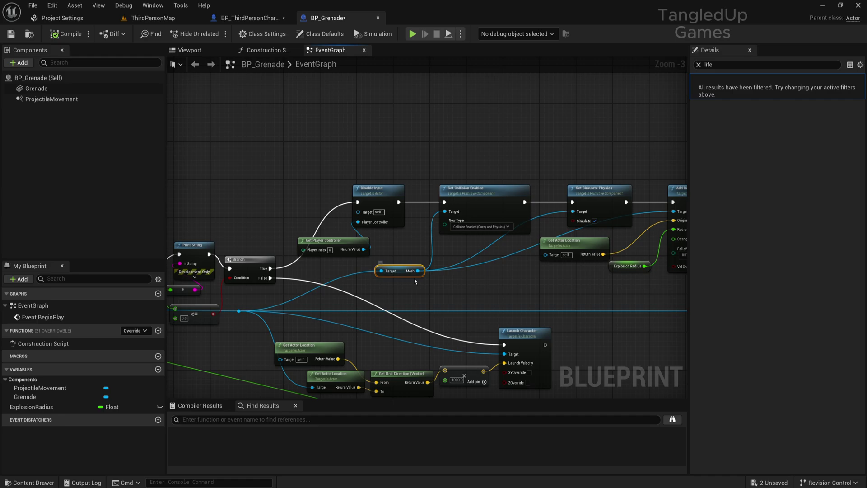
# Review Set Simulate Physics and the Add Radial Impulse chain with its inputs.
pyautogui.moveTo(386, 289); pyautogui.dragTo(303, 287, button='right')
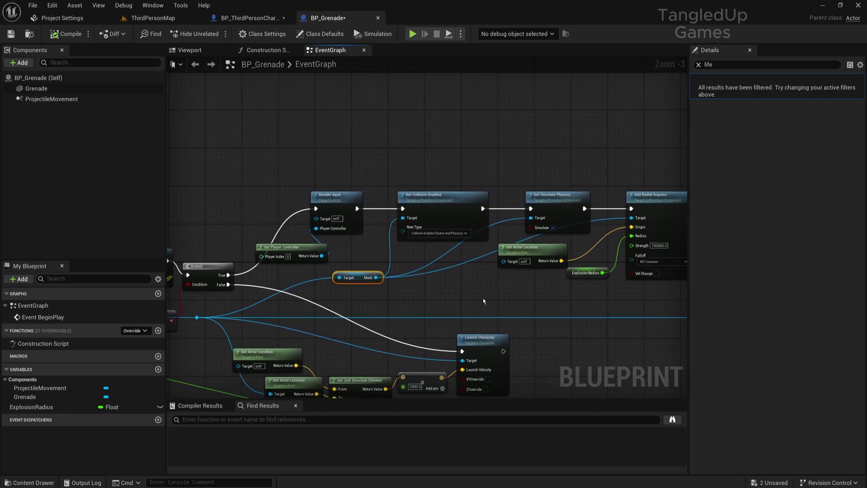
pyautogui.moveTo(500, 170); pyautogui.dragTo(496, 198)
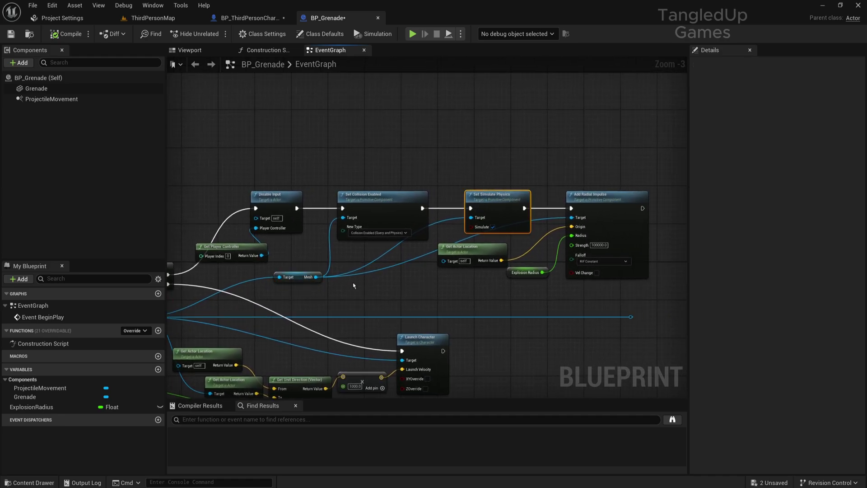
pyautogui.moveTo(470, 315); pyautogui.dragTo(381, 298, button='right')
pyautogui.moveTo(562, 270); pyautogui.dragTo(387, 247)
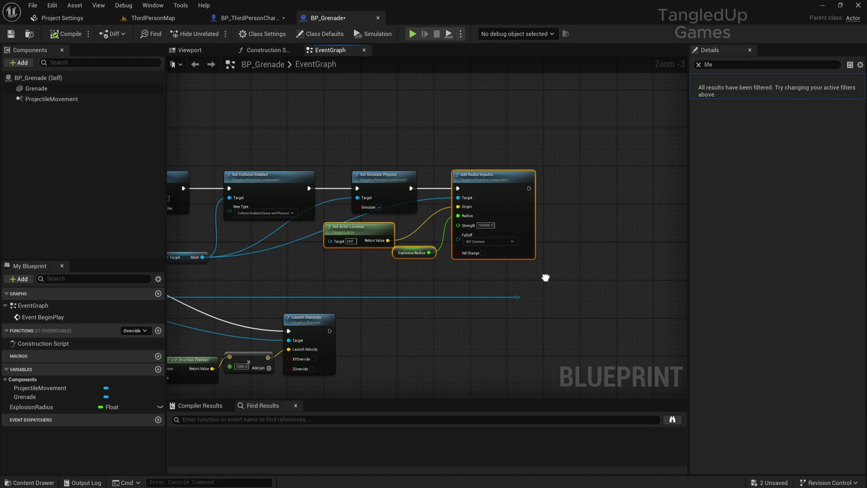
pyautogui.moveTo(555, 288); pyautogui.dragTo(479, 279, button='right')
pyautogui.moveTo(329, 336)
pyautogui.mouseDown(button='right')
pyautogui.moveTo(346, 296)
pyautogui.moveTo(320, 297)
pyautogui.mouseUp(button='right')
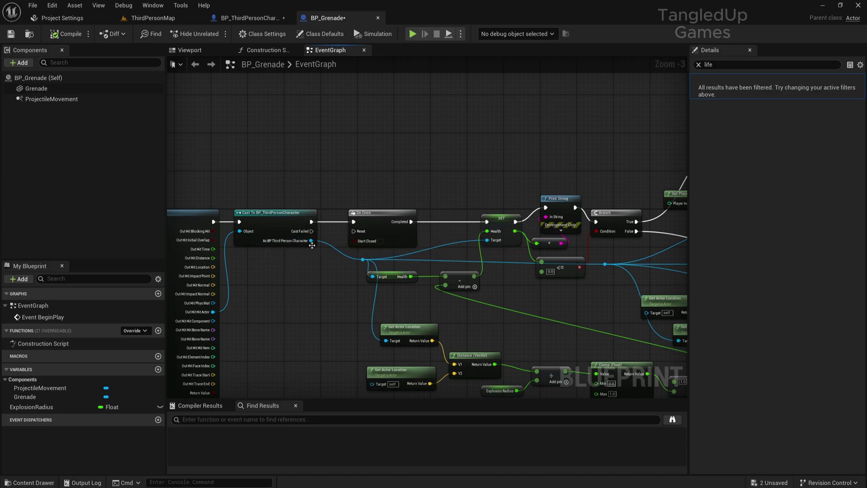
# Call Do Death Cam on the cast character right after Add Radial Impulse, then play-test the level.
pyautogui.moveTo(311, 246); pyautogui.dragTo(357, 259)
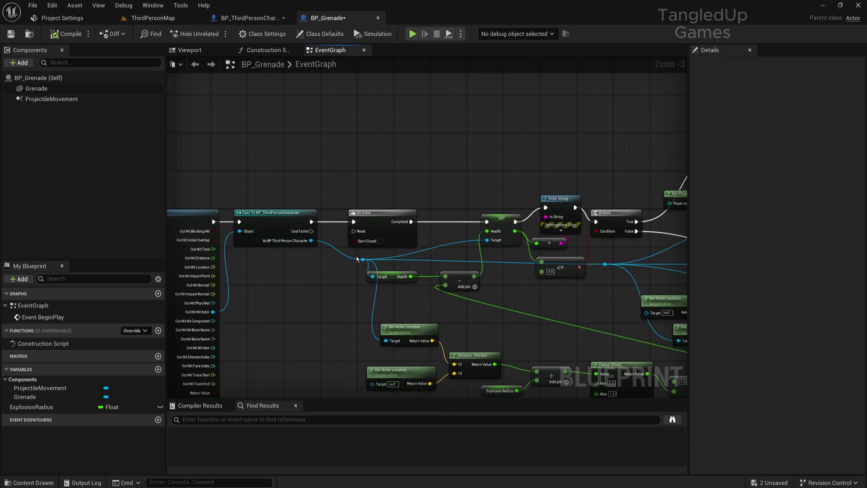
pyautogui.moveTo(468, 272)
pyautogui.mouseDown(button='right')
pyautogui.moveTo(563, 263)
pyautogui.moveTo(499, 287)
pyautogui.moveTo(456, 273)
pyautogui.mouseUp(button='right')
pyautogui.moveTo(456, 273); pyautogui.dragTo(527, 210)
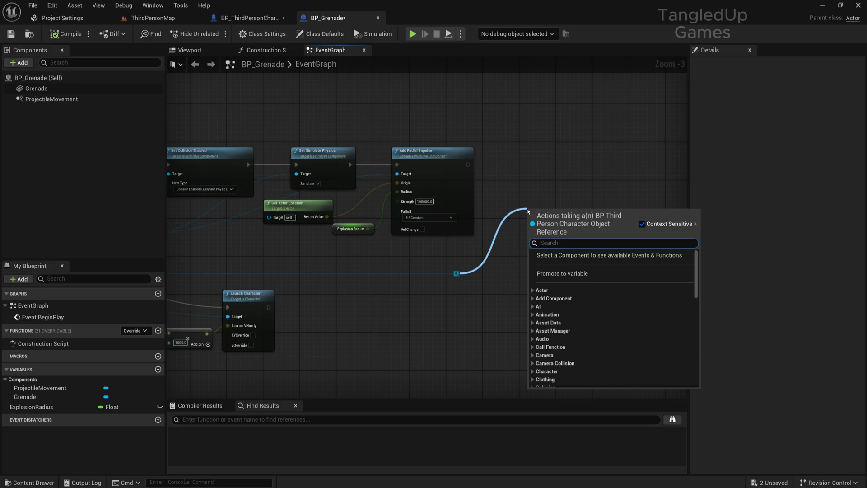
pyautogui.write('dod')
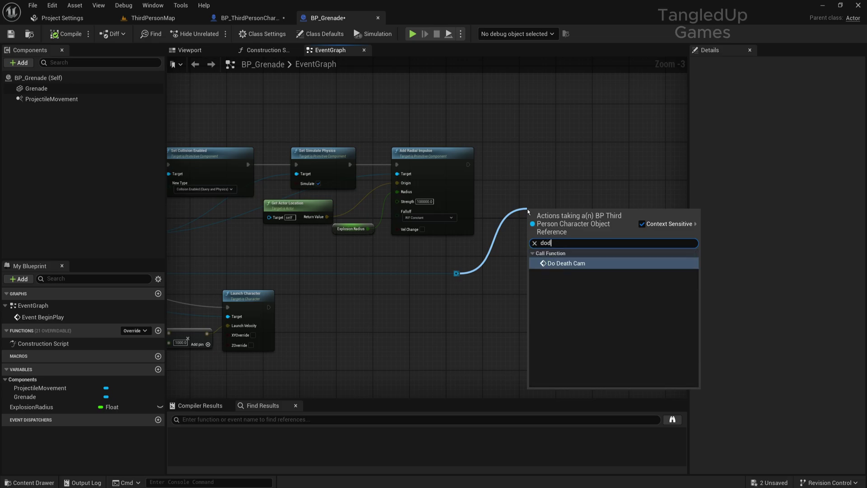
pyautogui.press('Return')
pyautogui.moveTo(520, 236); pyautogui.dragTo(519, 180)
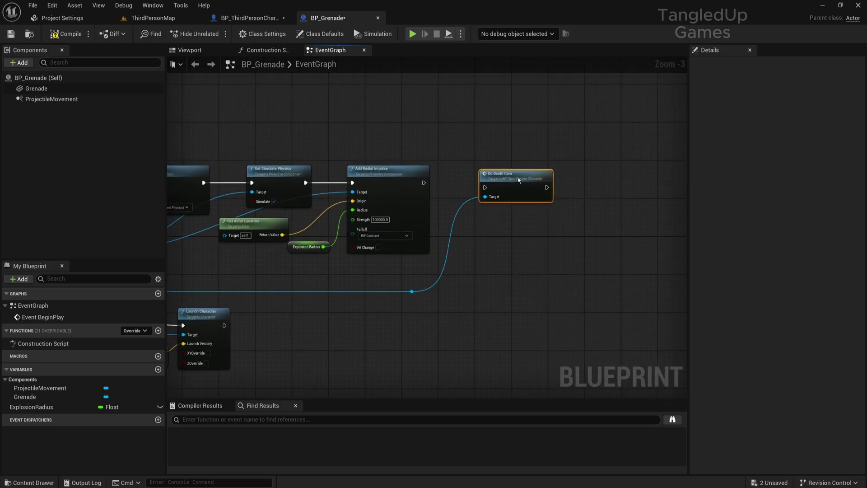
pyautogui.moveTo(423, 182); pyautogui.dragTo(484, 187)
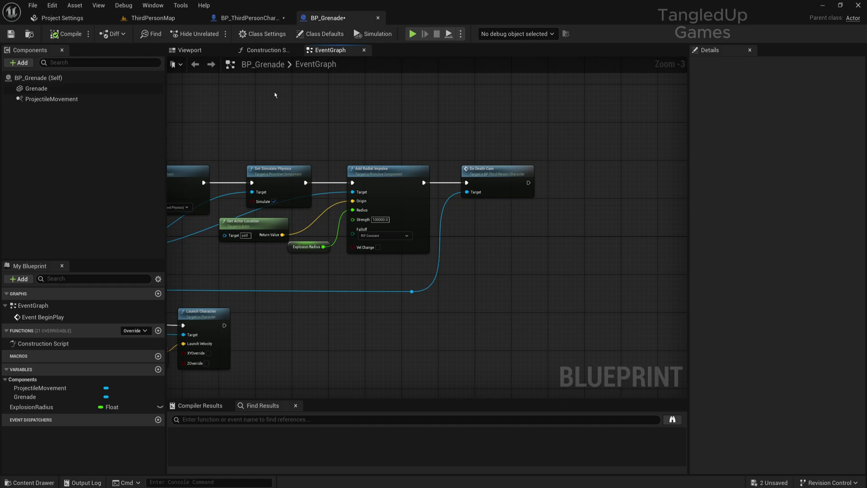
pyautogui.click(173, 18)
pyautogui.click(215, 34)
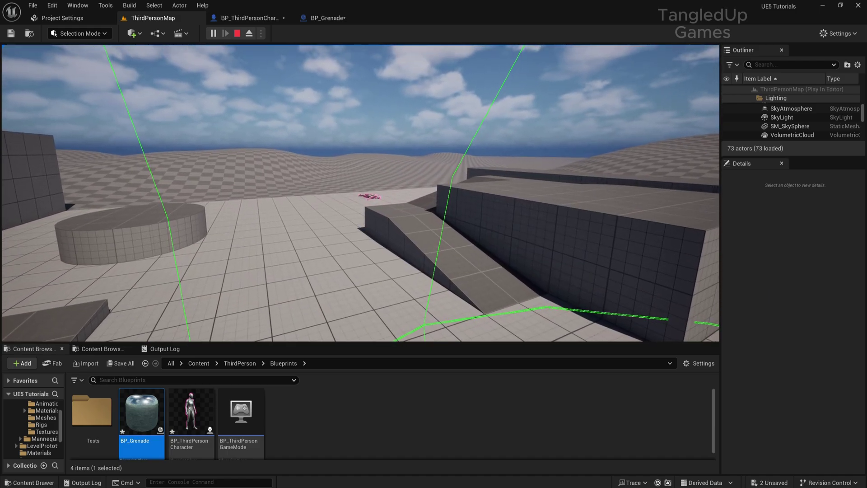
# Change the DeathCam timer interval to 0.001 seconds and compile BP_ThirdPersonCharacter.
pyautogui.press('Escape')
pyautogui.click(248, 18)
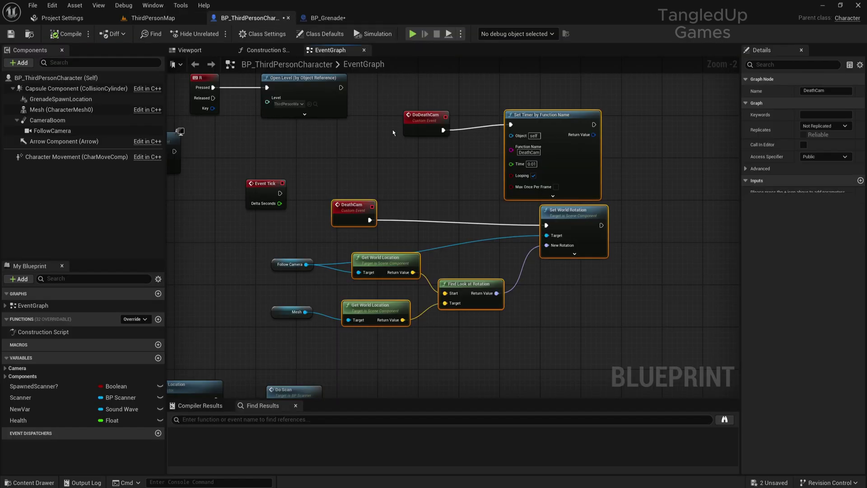
pyautogui.click(362, 144)
pyautogui.moveTo(265, 195); pyautogui.dragTo(275, 180)
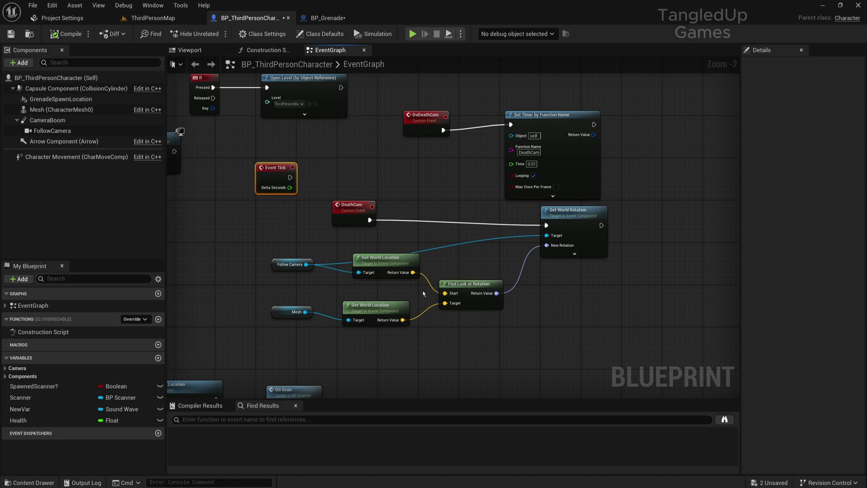
pyautogui.click(531, 132)
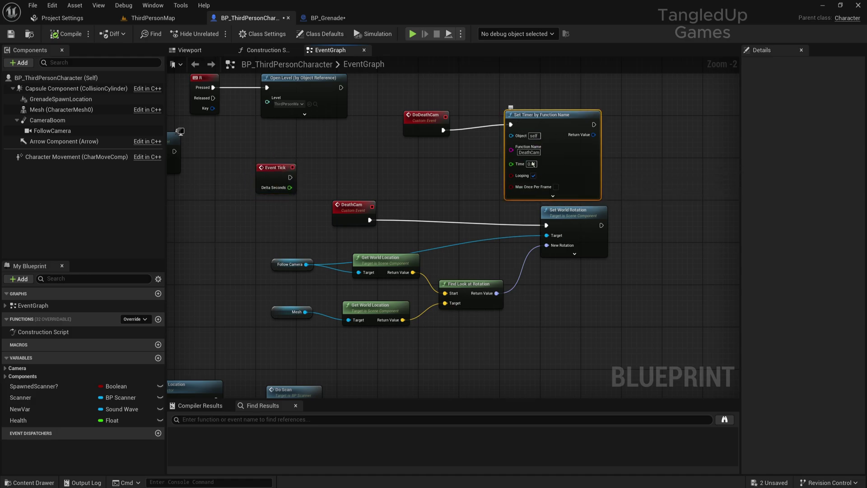
pyautogui.write('01')
pyautogui.click(689, 284)
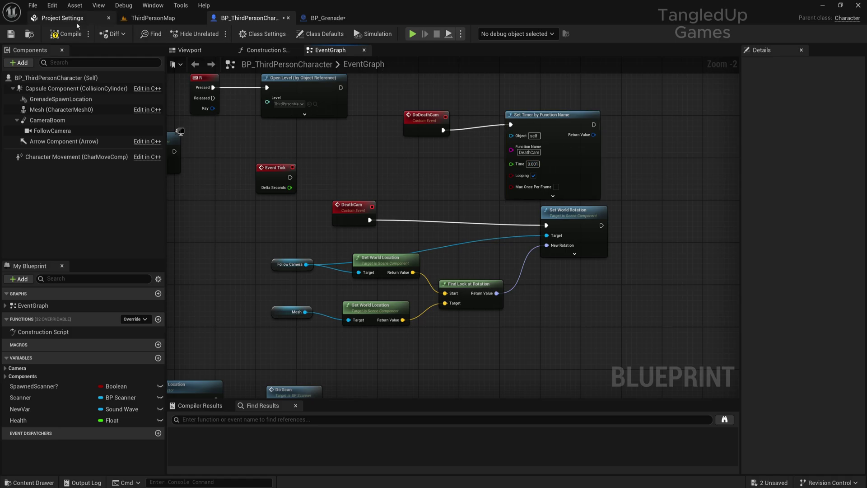
pyautogui.click(65, 34)
# Play-test the level and take control to trigger the grenade.
pyautogui.click(153, 17)
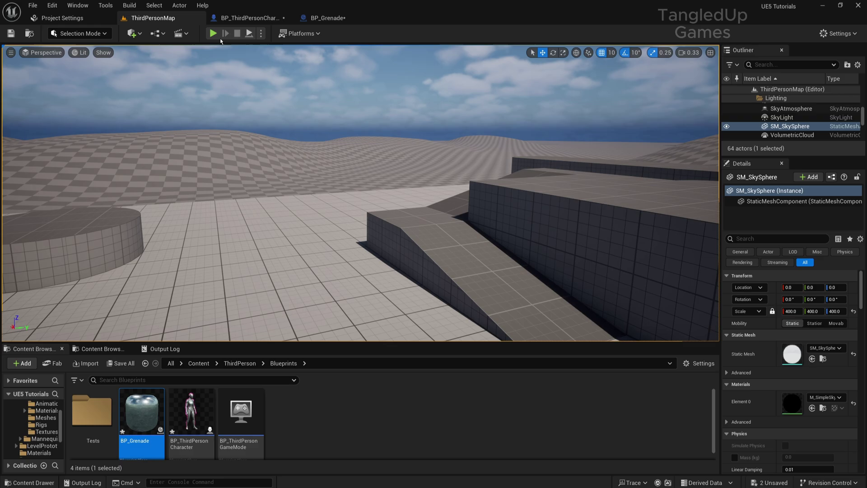
pyautogui.click(213, 33)
pyautogui.click(360, 193)
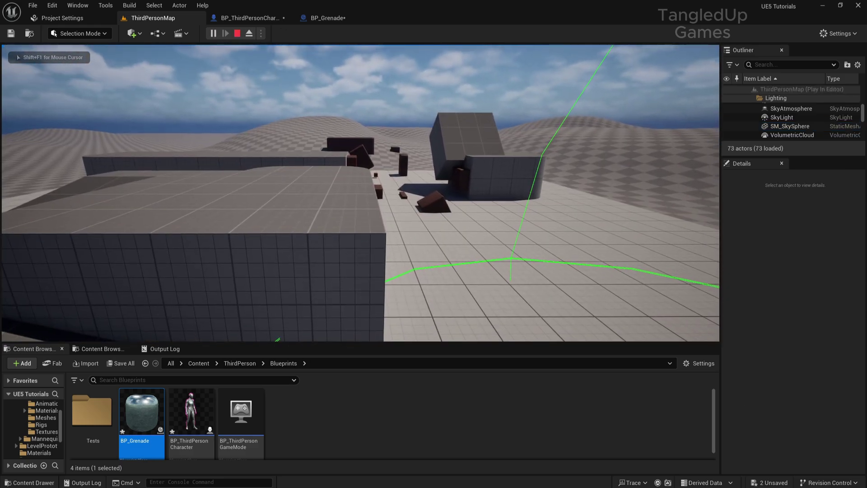
# Create a Boolean variable DoDeathCam? and place a Get node for it in the graph.
pyautogui.press('Escape')
pyautogui.click(249, 18)
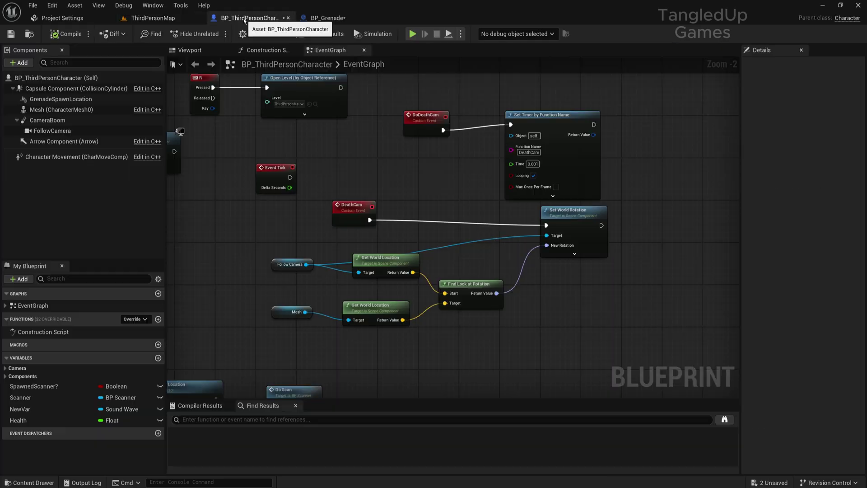
pyautogui.moveTo(641, 368); pyautogui.dragTo(264, 182)
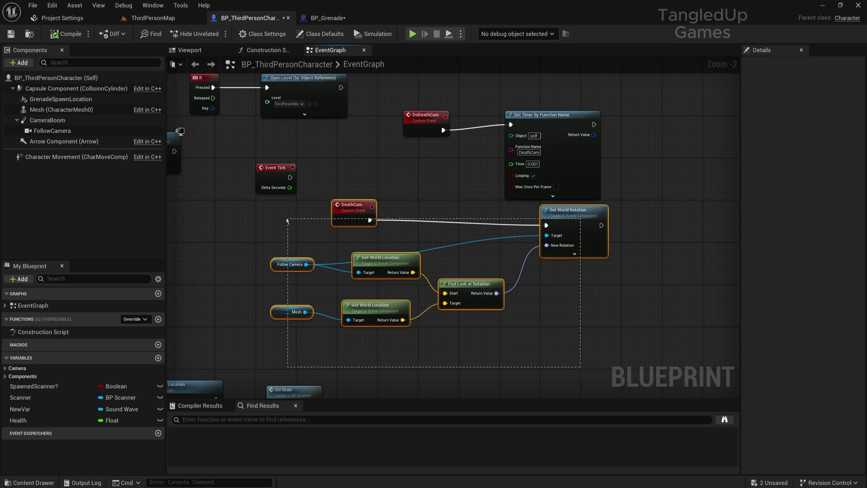
pyautogui.moveTo(469, 284); pyautogui.dragTo(581, 321)
pyautogui.click(370, 247)
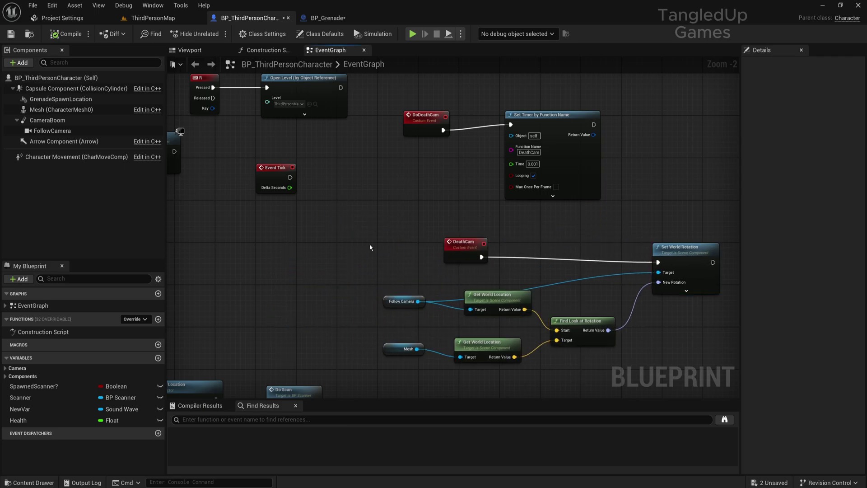
pyautogui.click(158, 357)
pyautogui.press('BackSpace')
pyautogui.write('DoDeathCam?')
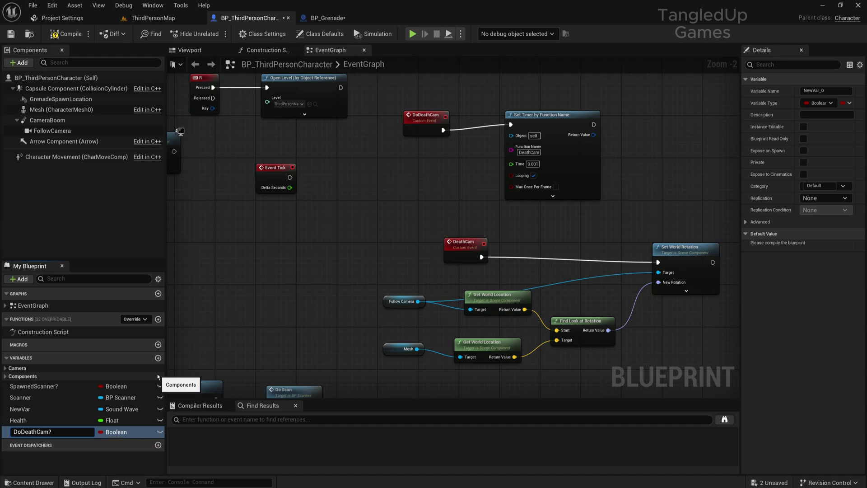
pyautogui.moveTo(36, 432); pyautogui.dragTo(296, 233)
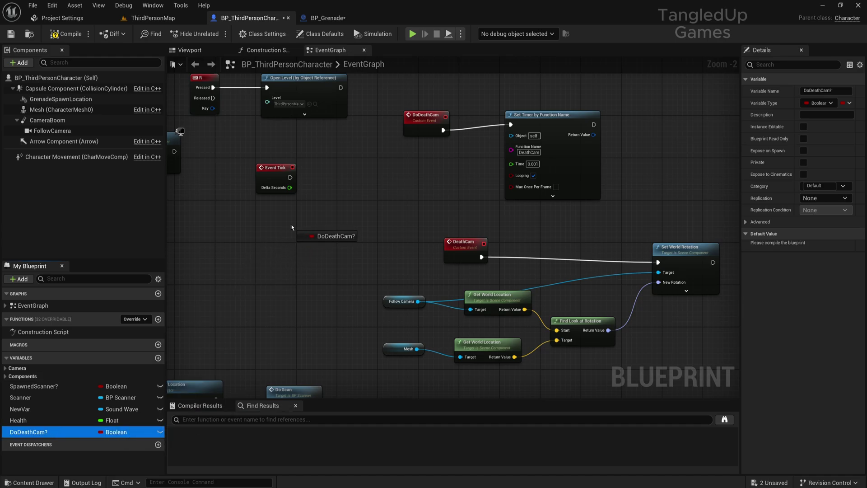
pyautogui.click(326, 244)
# Gate Event Tick with a Branch on DoDeathCam?, True to Set World Rotation; compile, default false.
pyautogui.moveTo(329, 227); pyautogui.dragTo(354, 207)
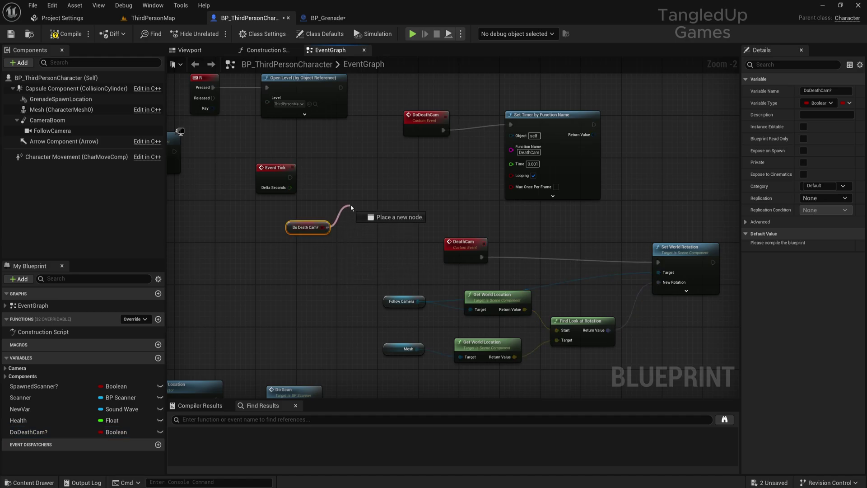
pyautogui.write('branch')
pyautogui.click(384, 243)
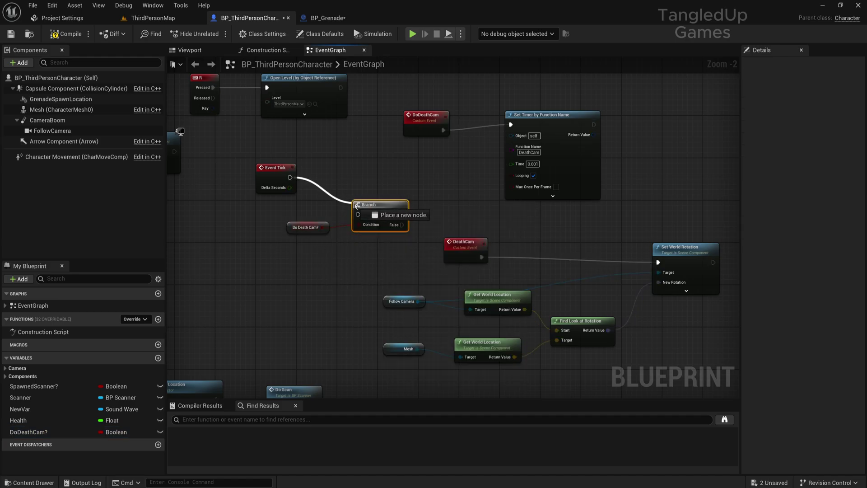
pyautogui.moveTo(366, 219); pyautogui.dragTo(365, 198)
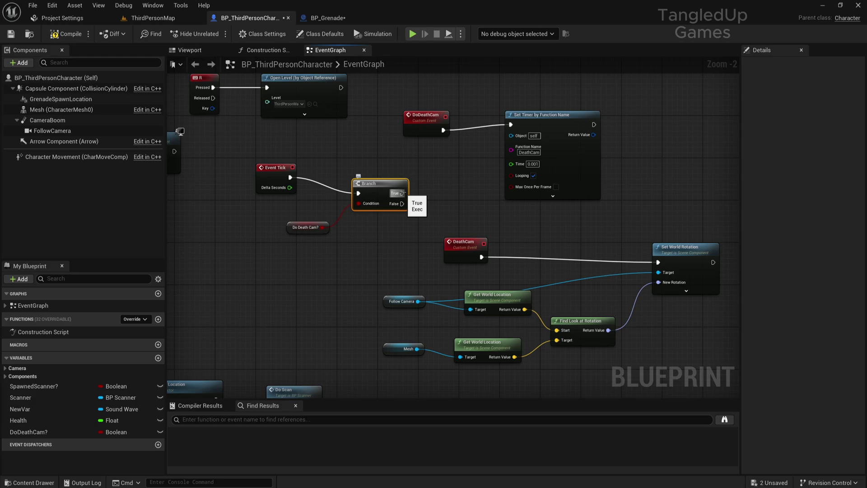
pyautogui.moveTo(397, 196); pyautogui.dragTo(659, 262)
pyautogui.click(308, 227)
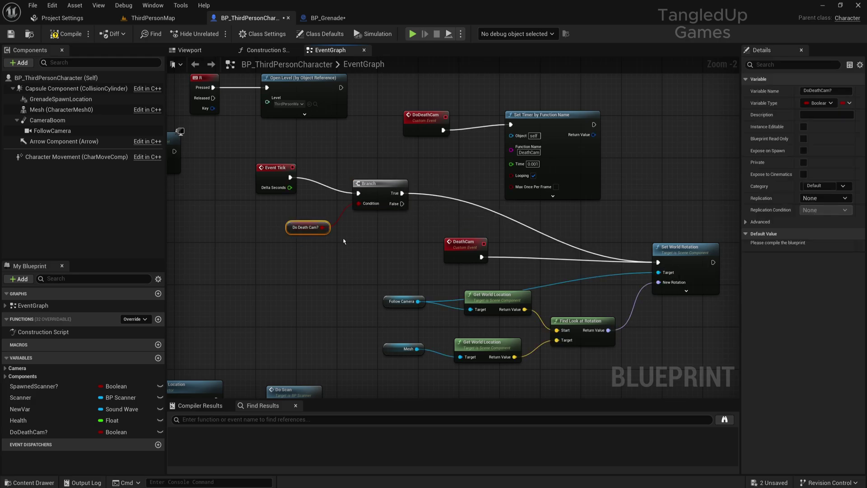
pyautogui.click(78, 35)
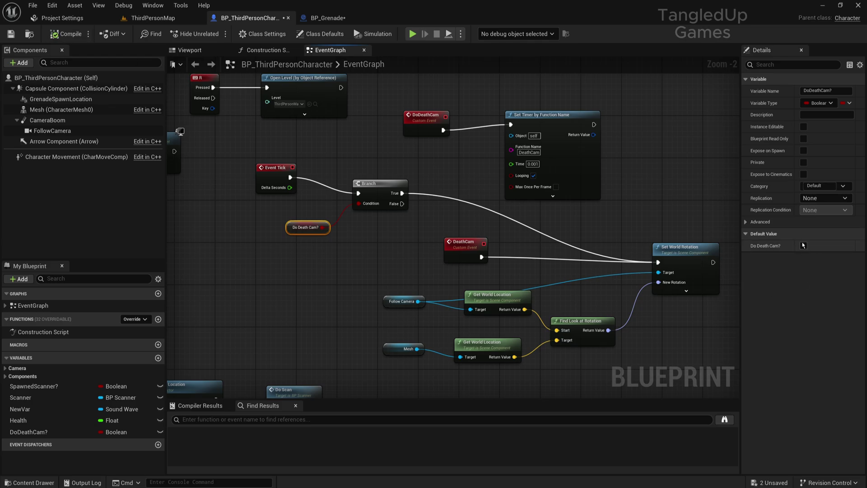
pyautogui.click(803, 245)
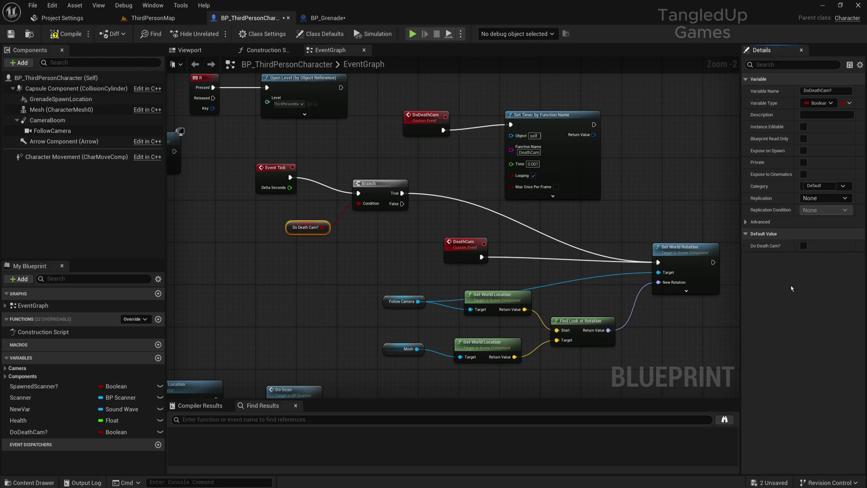
# In BP_Grenade, add a Set Do Death Cam? node from the character reference.
pyautogui.click(326, 18)
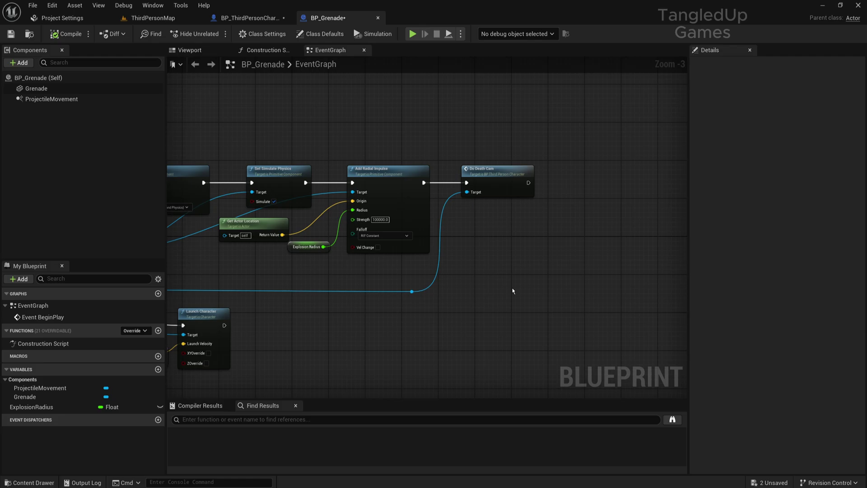
pyautogui.moveTo(409, 291); pyautogui.dragTo(267, 253, button='right')
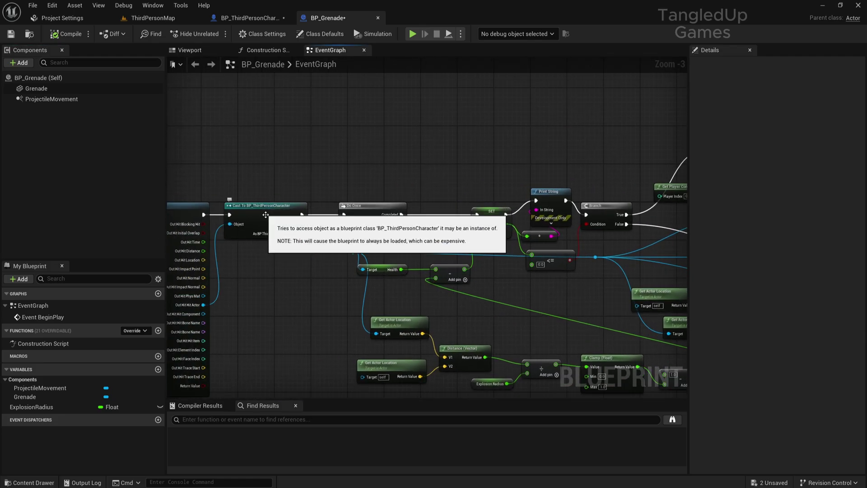
pyautogui.moveTo(522, 285); pyautogui.dragTo(605, 265, button='right')
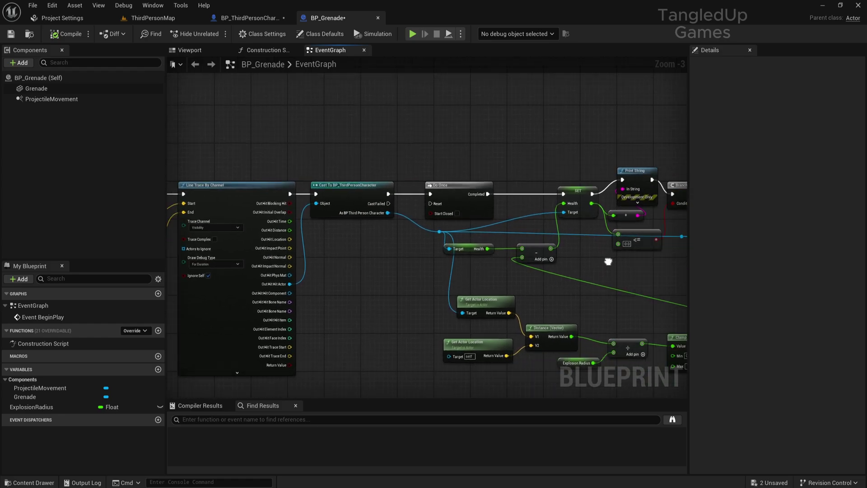
pyautogui.moveTo(412, 237); pyautogui.dragTo(559, 191)
pyautogui.write('set')
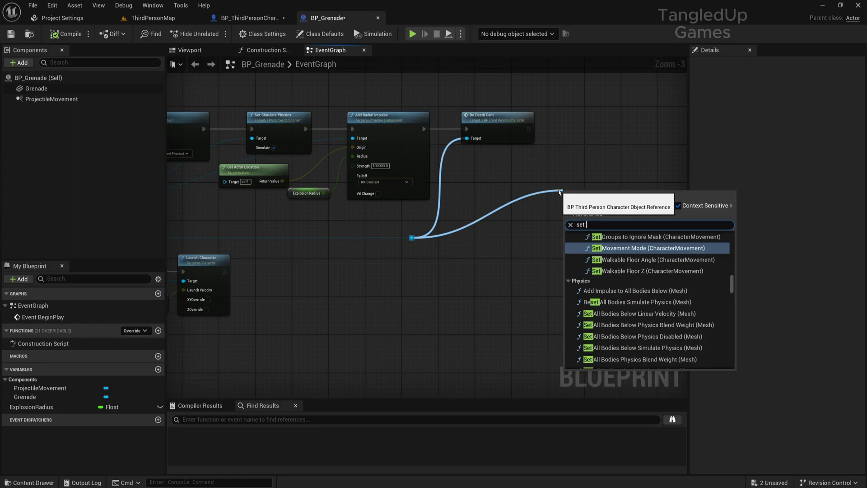
pyautogui.write(' do death')
pyautogui.press('Return')
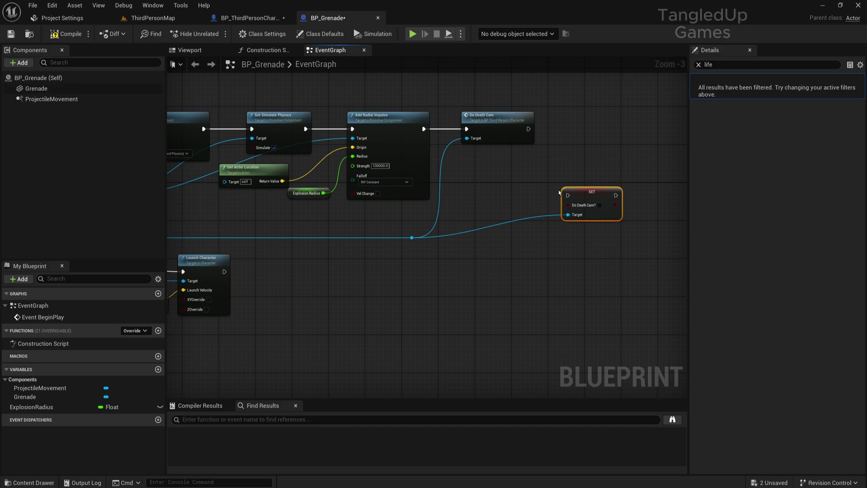
# Replace the Do Death Cam call after Add Radial Impulse with Set Do Death Cam? checked true.
pyautogui.moveTo(604, 194); pyautogui.dragTo(514, 231, button='right')
pyautogui.scroll(1, 513, 231)
pyautogui.rightClick(335, 166)
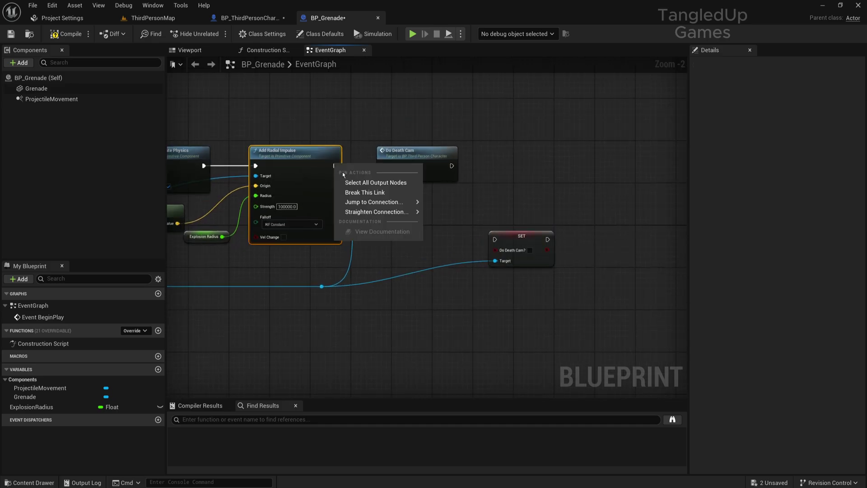
pyautogui.click(375, 193)
pyautogui.moveTo(420, 178); pyautogui.dragTo(450, 367)
pyautogui.moveTo(539, 254)
pyautogui.mouseDown()
pyautogui.moveTo(445, 163)
pyautogui.moveTo(419, 164)
pyautogui.moveTo(421, 179)
pyautogui.mouseUp()
pyautogui.click(414, 176)
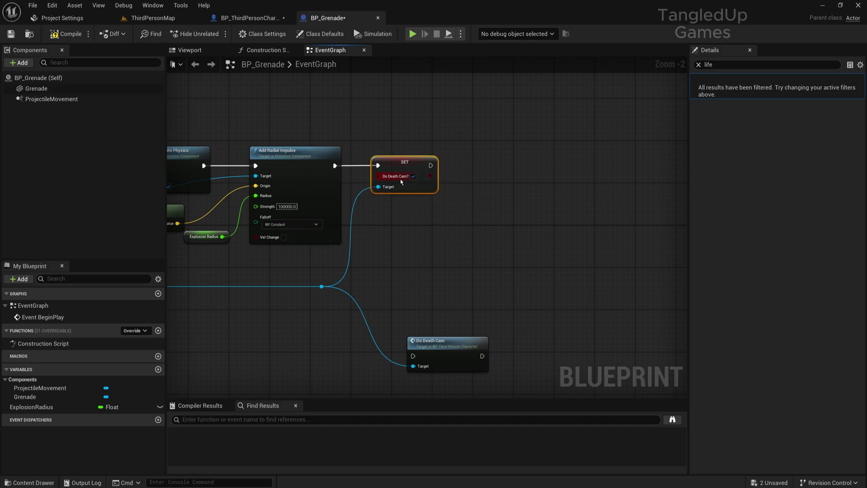
pyautogui.click(249, 18)
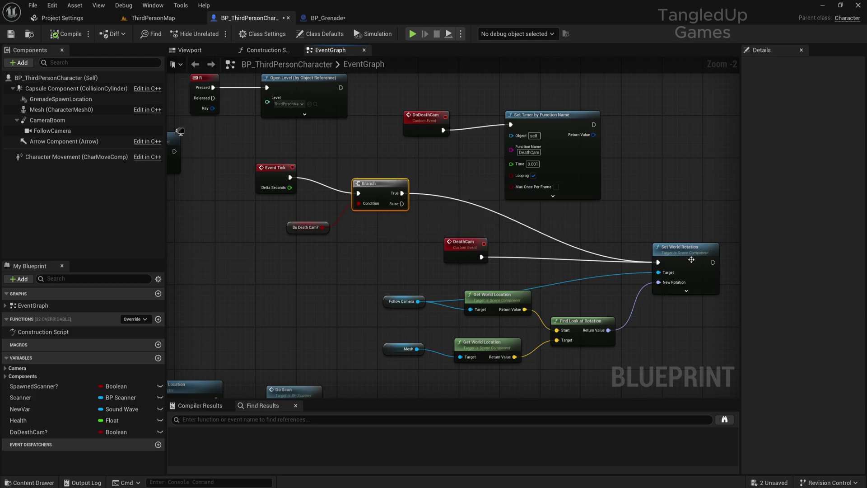
# Play-test the level twice, running the character forward to trigger the grenade.
pyautogui.click(405, 298)
pyautogui.click(180, 20)
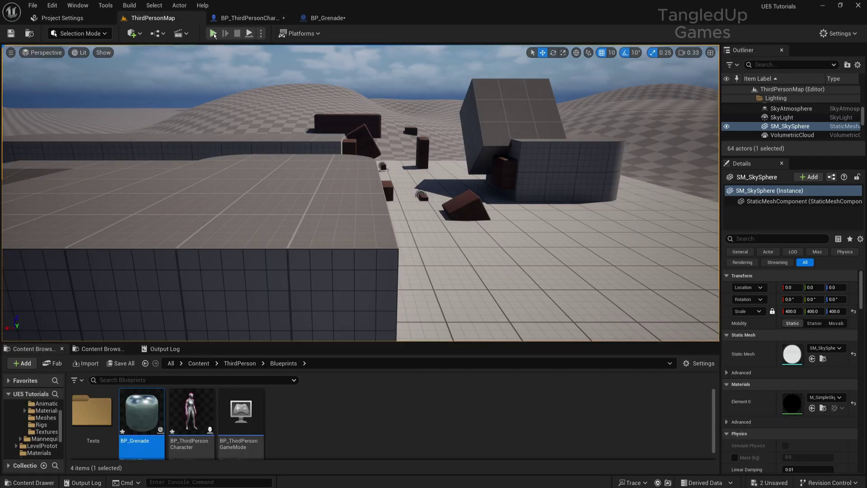
pyautogui.click(213, 33)
pyautogui.press('w')
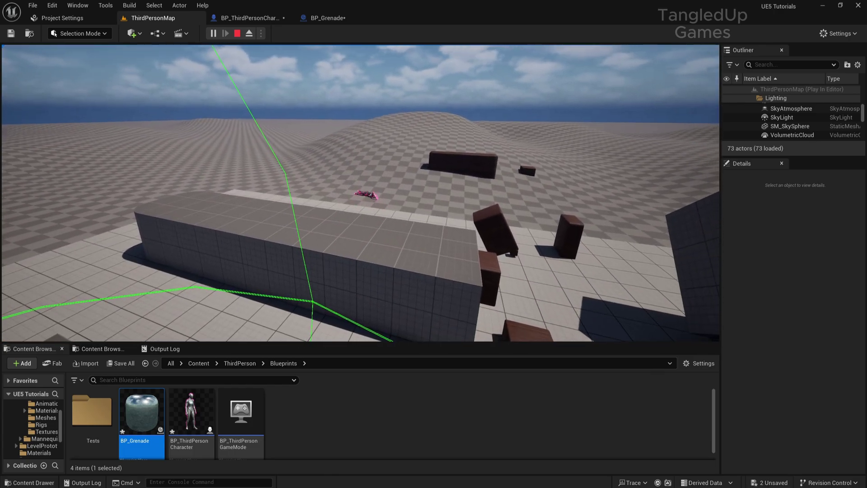
pyautogui.press('Escape')
pyautogui.hotkey('alt', 'p')
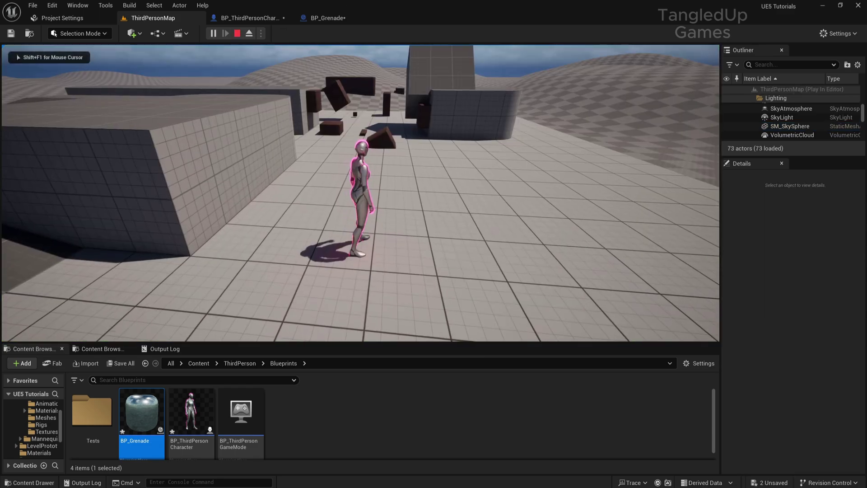
pyautogui.press('w')
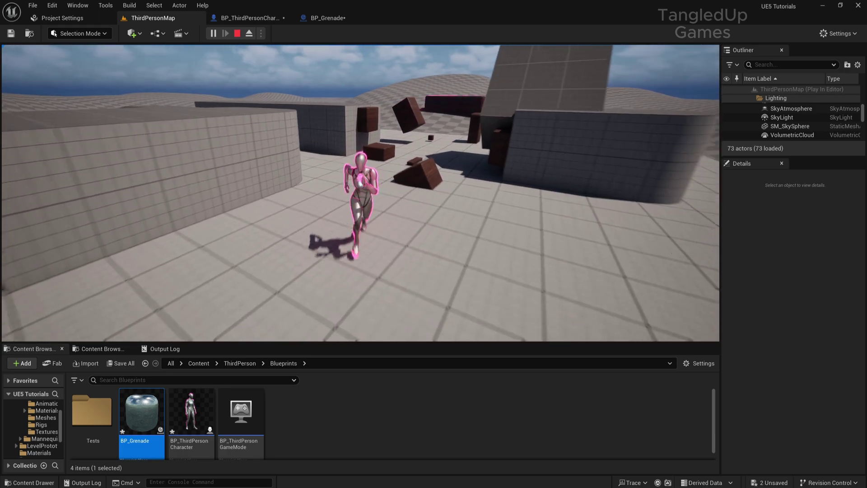
pyautogui.press('w')
pyautogui.press('Escape')
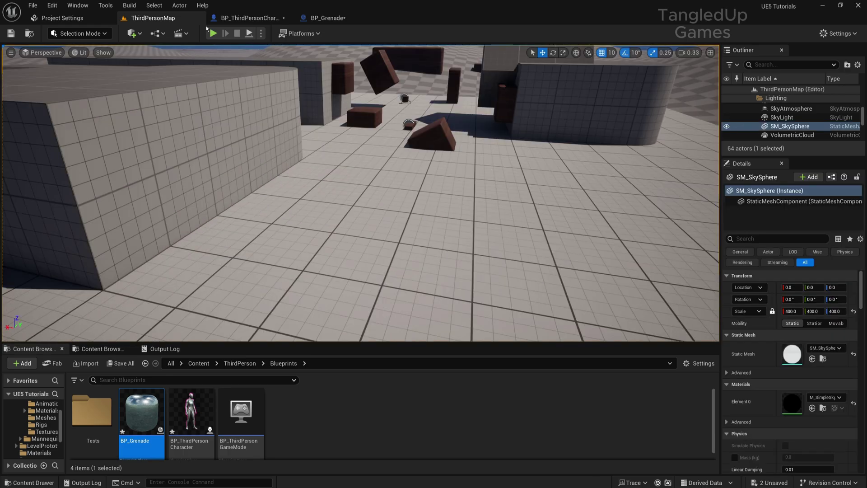
# Revisit the character Blueprint graph, then play the level again to check the death cam.
pyautogui.click(244, 18)
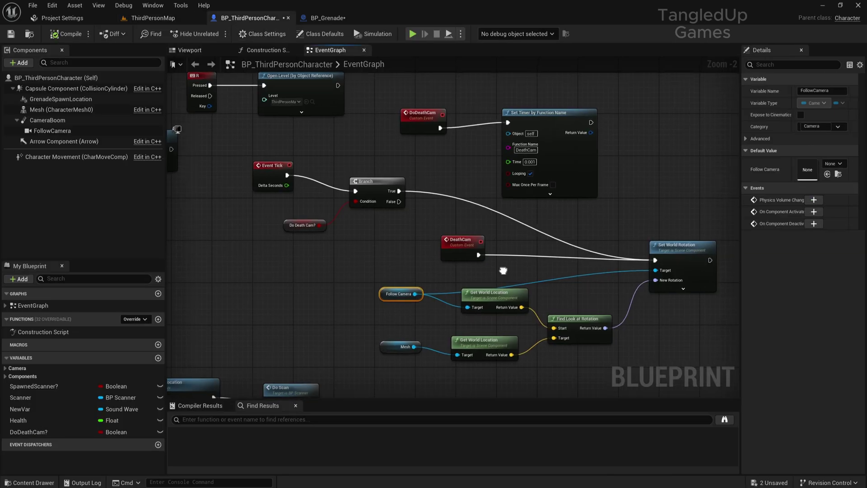
pyautogui.moveTo(536, 322); pyautogui.dragTo(517, 326, button='right')
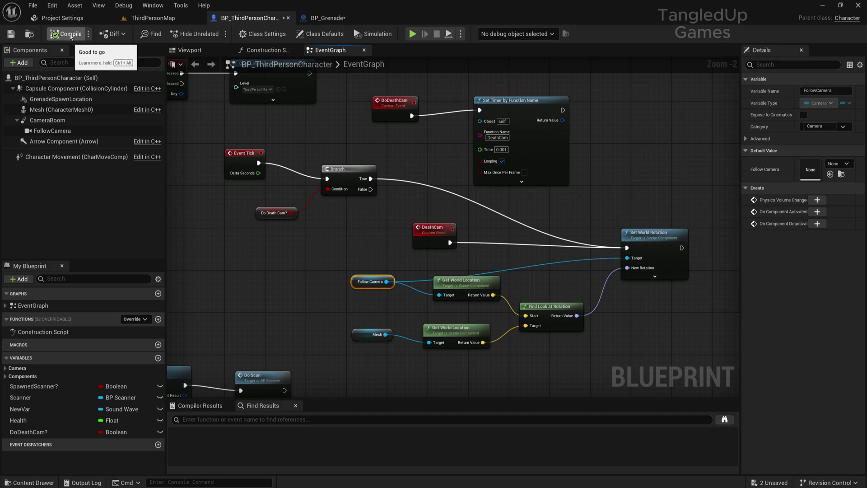
pyautogui.click(171, 20)
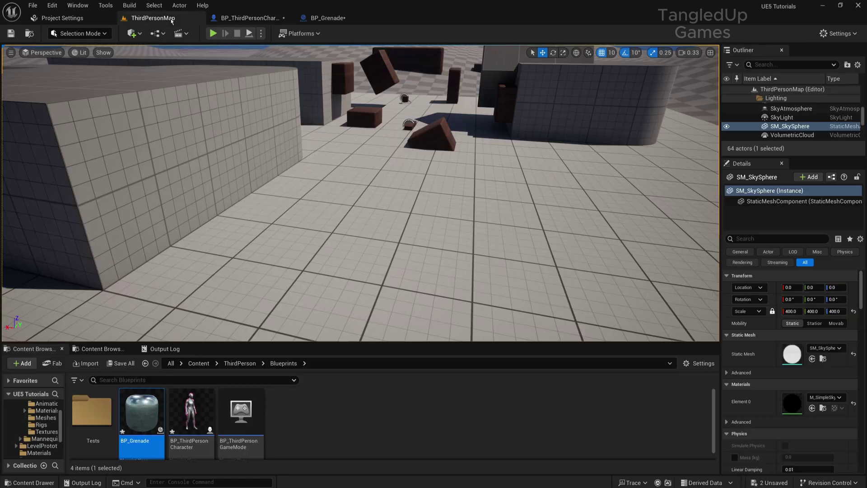
pyautogui.click(213, 33)
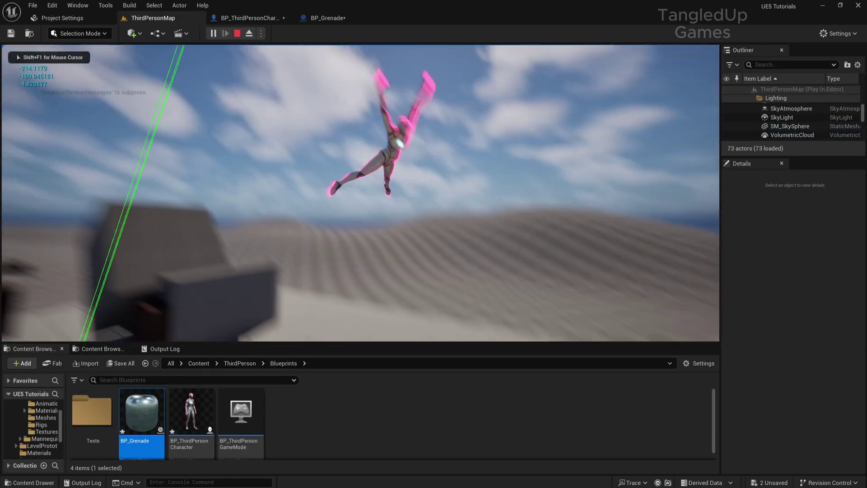